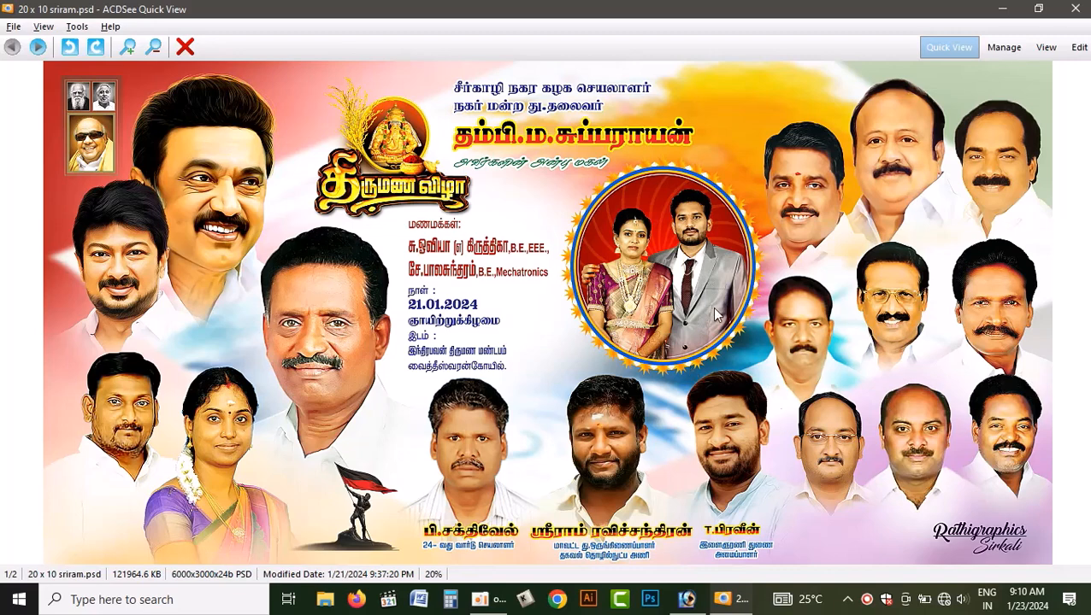
# - Close the banner preview and switch to the maximized Adobe Photoshop window
pyautogui.click(1078, 10)
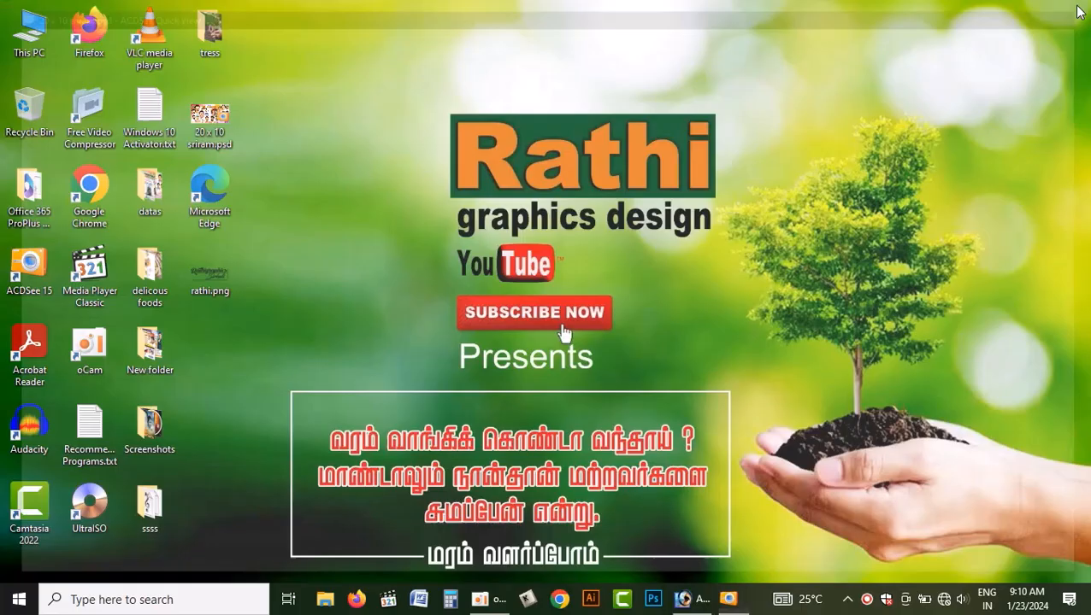
pyautogui.click(710, 601)
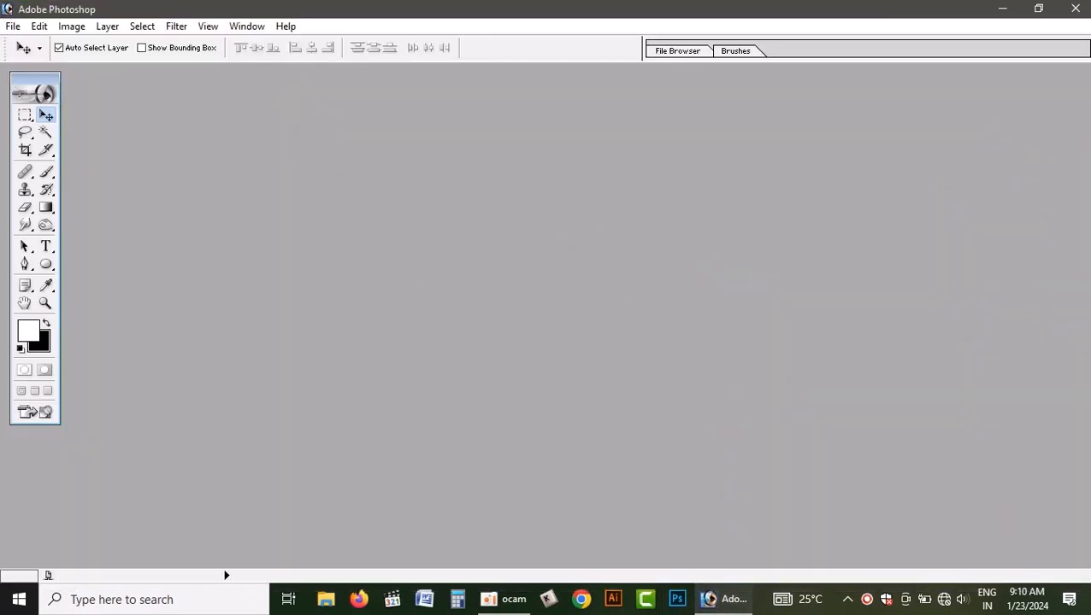
pyautogui.click(1038, 8)
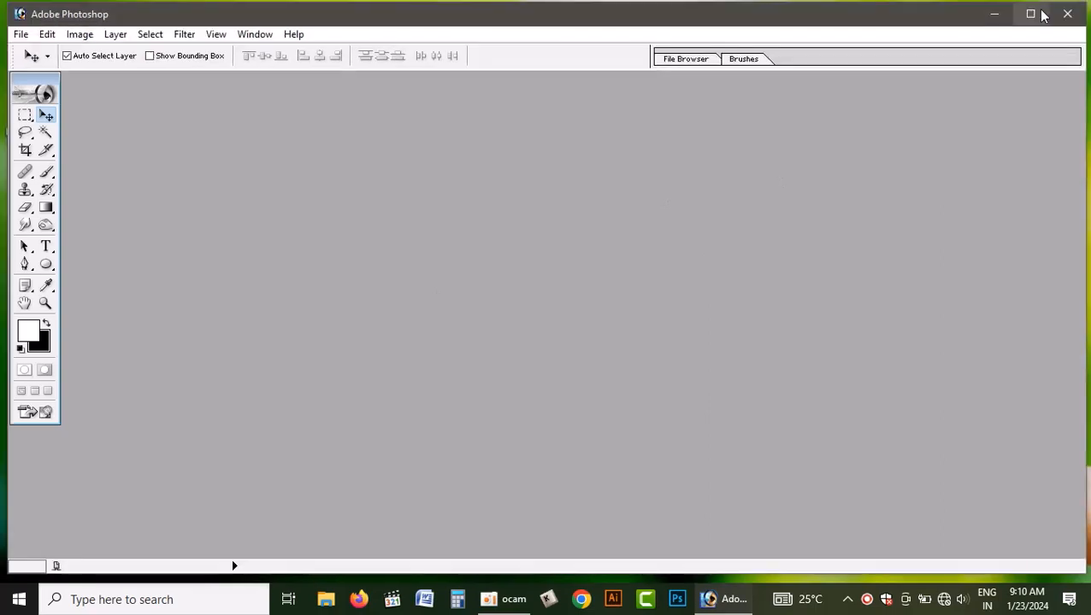
pyautogui.click(1040, 15)
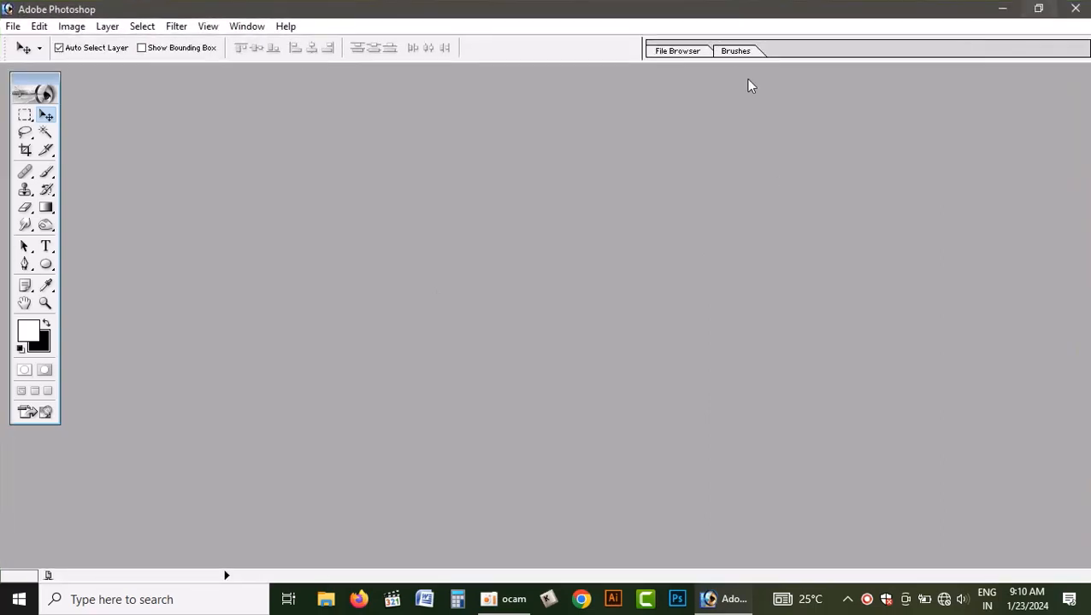
# - Open the layered 20 x 10 wedding banner PSD from the Desktop
pyautogui.doubleClick(536, 241)
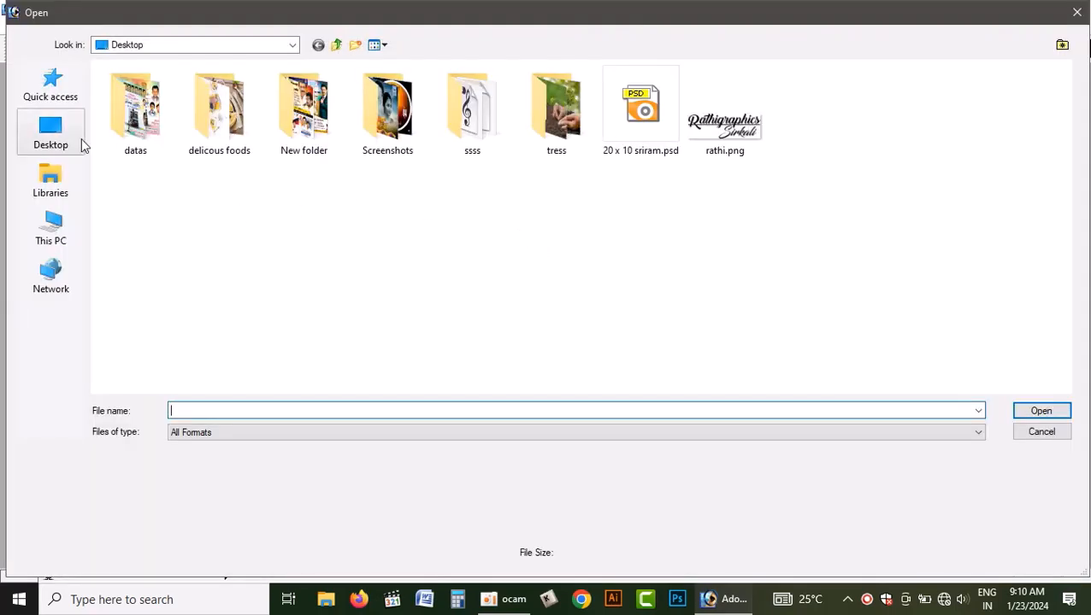
pyautogui.click(80, 141)
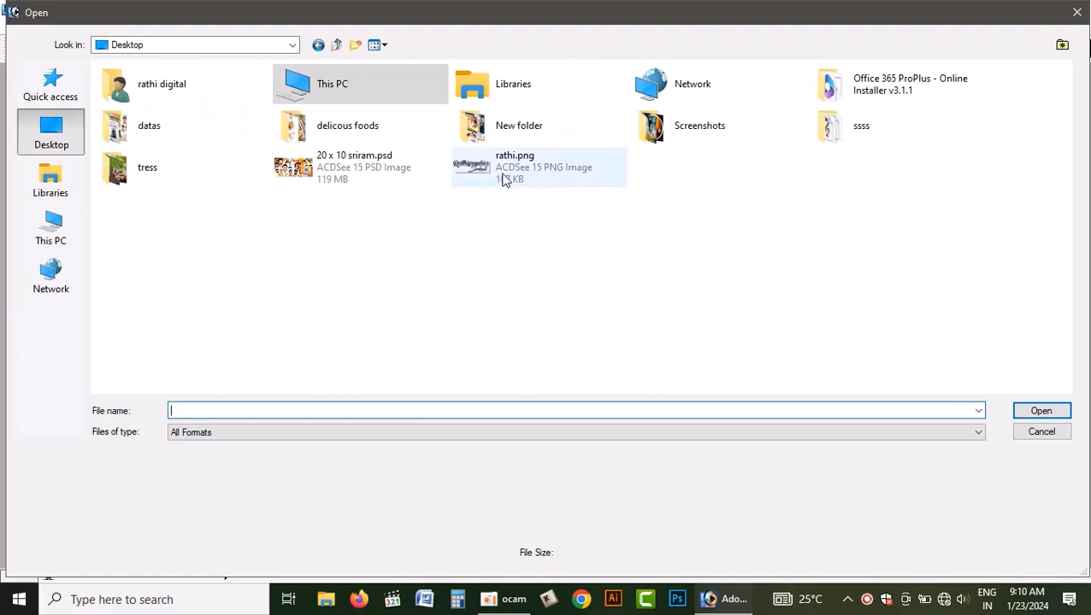
pyautogui.click(370, 174)
pyautogui.click(1041, 411)
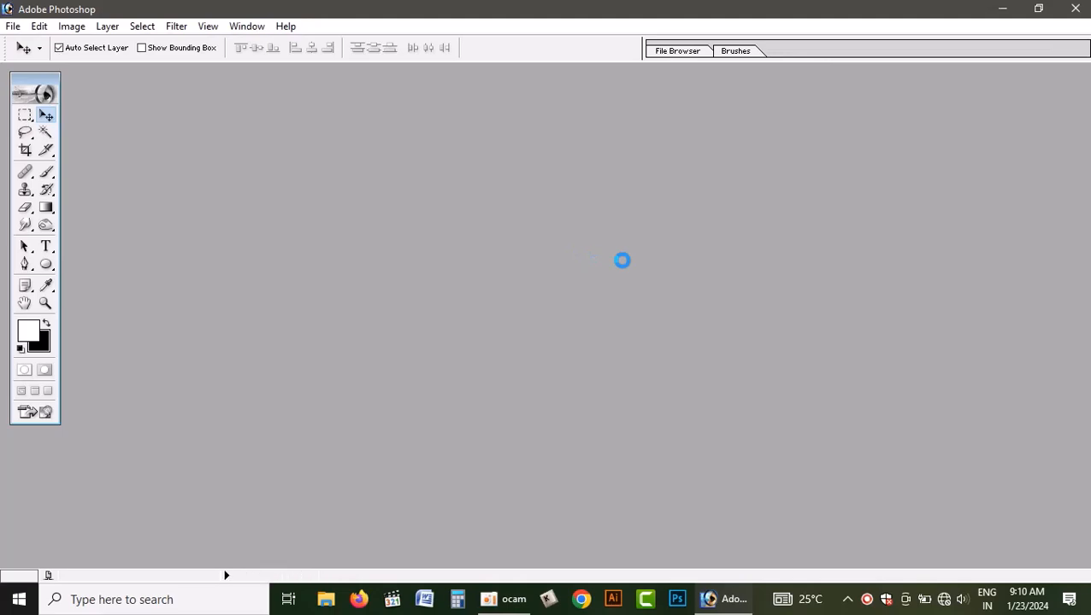
pyautogui.click(560, 242)
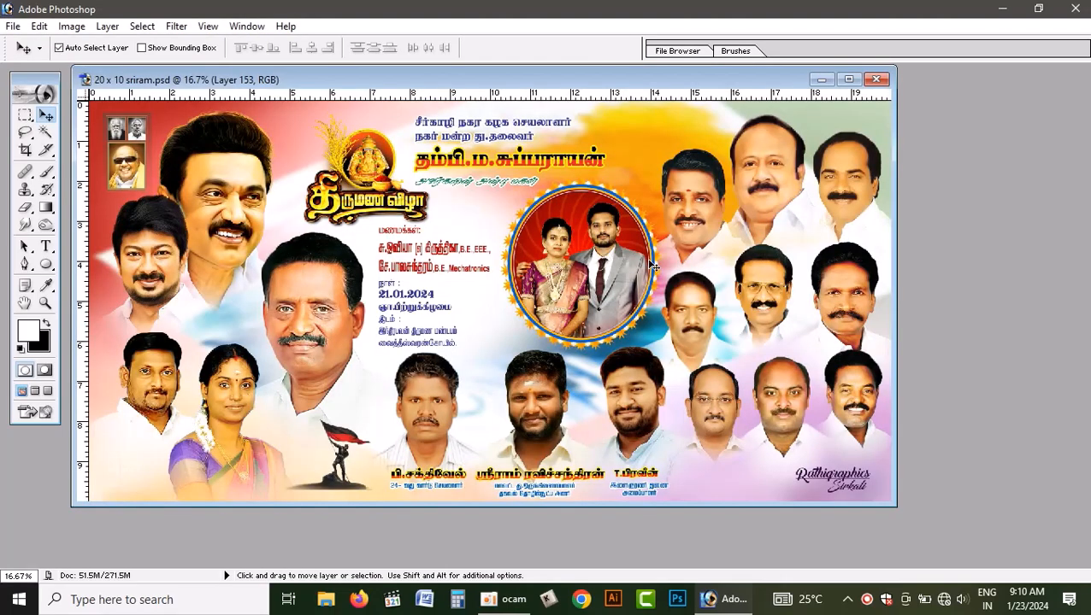
# - Create a new blank RGB document 20 inches wide and 10 inches high at 300 pixels/inch with white contents
pyautogui.hotkey('ctrl', 'n')
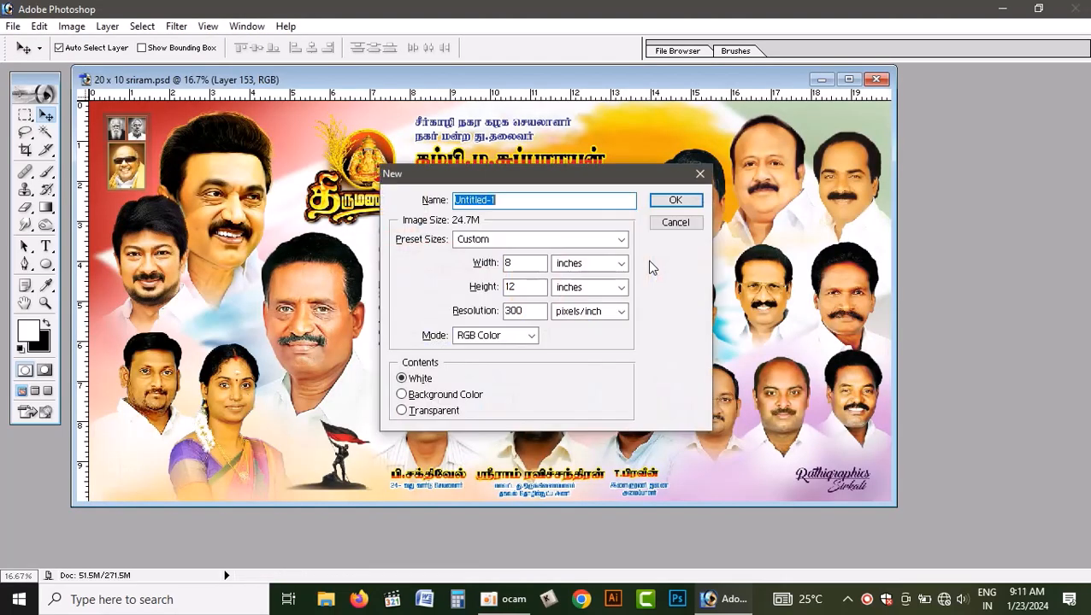
pyautogui.moveTo(532, 263); pyautogui.dragTo(378, 290)
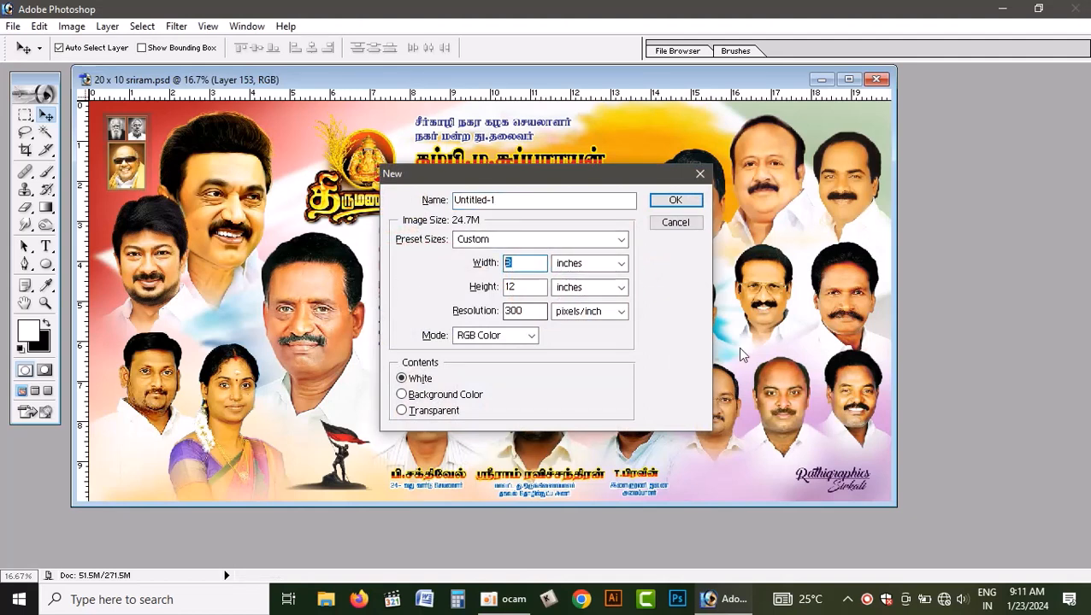
pyautogui.write('20')
pyautogui.press('Tab')
pyautogui.press('Tab')
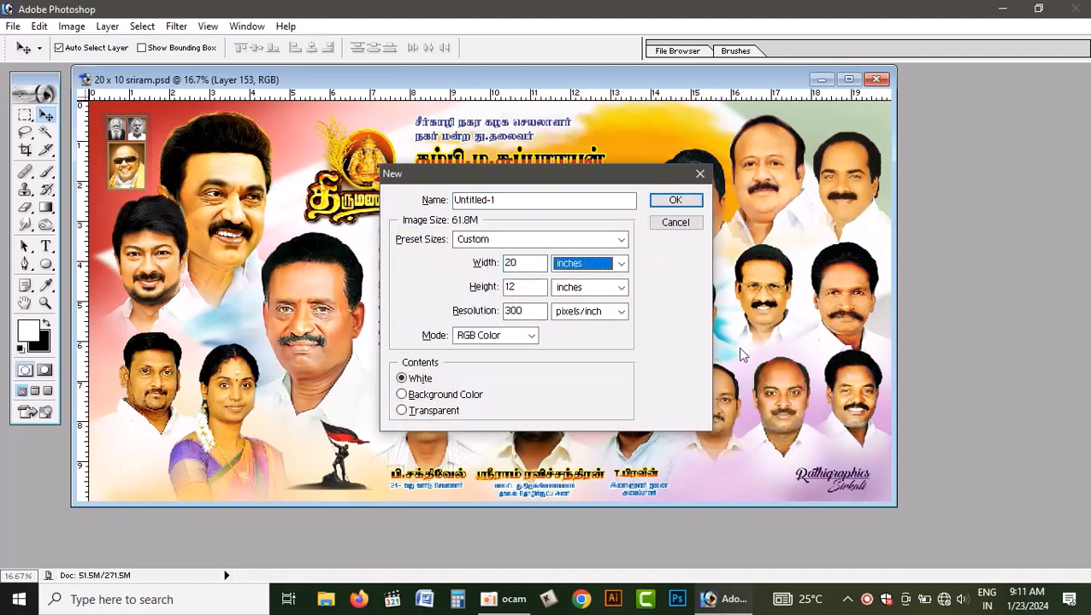
pyautogui.write('10')
pyautogui.press('Return')
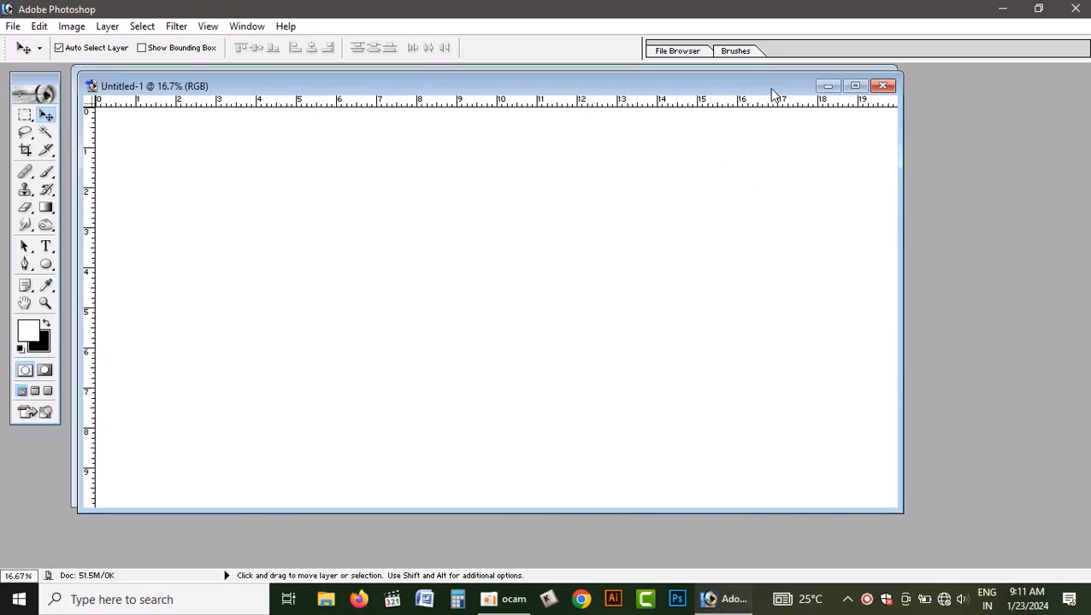
# - Arrange the new document below the banner and place an enlarged Layers palette beside them, with the banner document active
pyautogui.moveTo(771, 89); pyautogui.dragTo(765, 254)
pyautogui.click(729, 154)
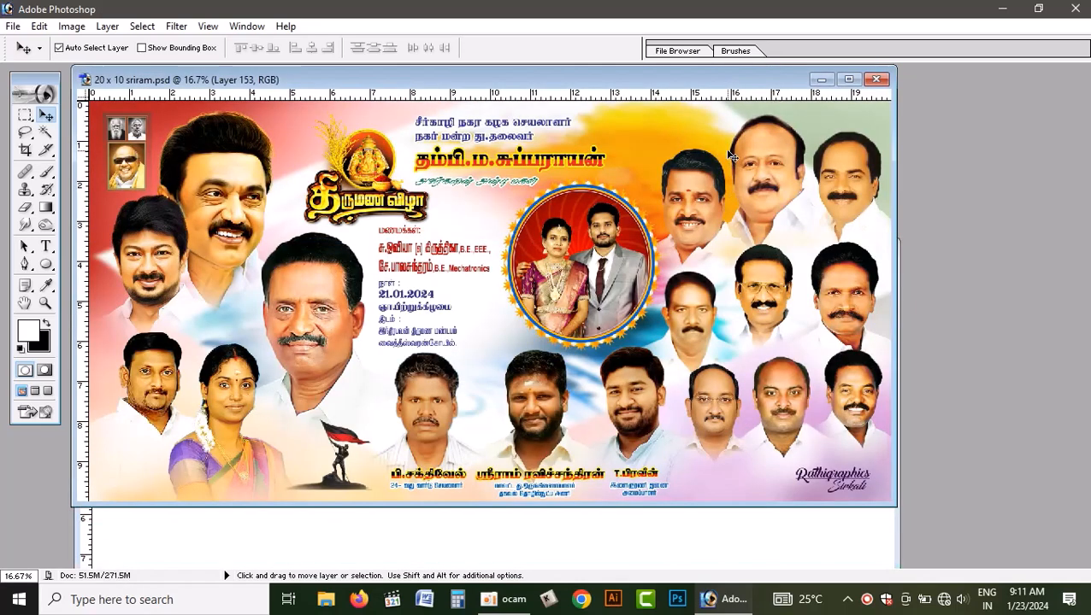
pyautogui.click(784, 518)
pyautogui.press('F7')
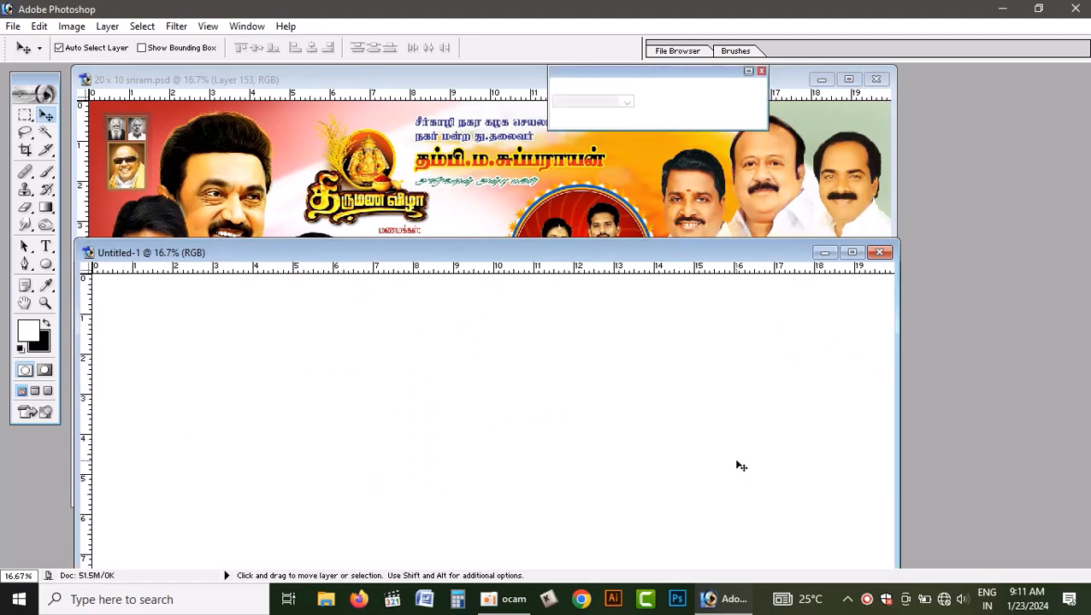
pyautogui.click(748, 71)
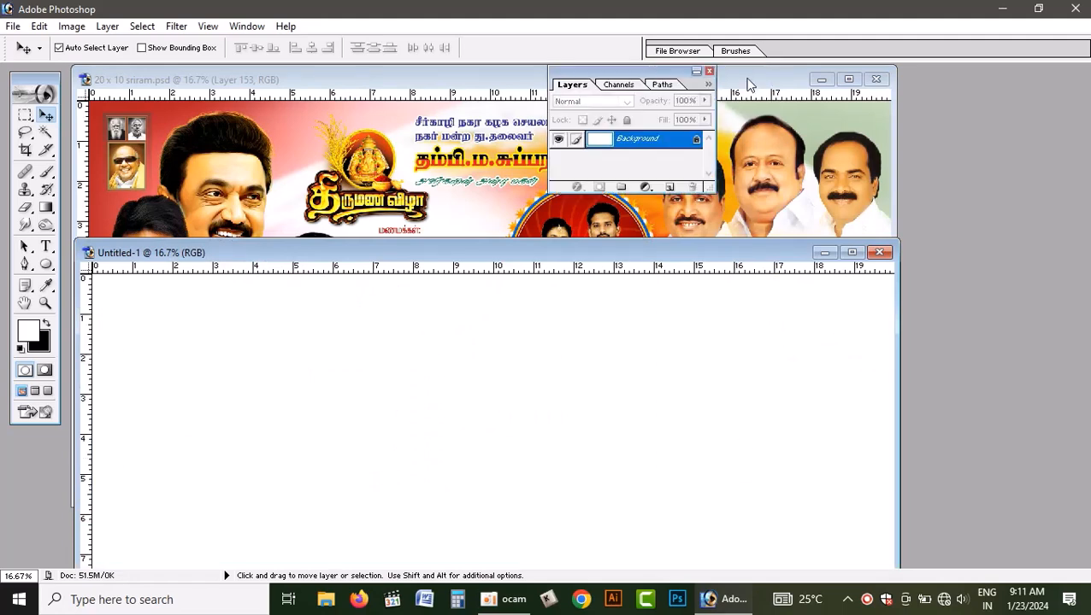
pyautogui.moveTo(681, 79); pyautogui.dragTo(1031, 107)
pyautogui.click(633, 155)
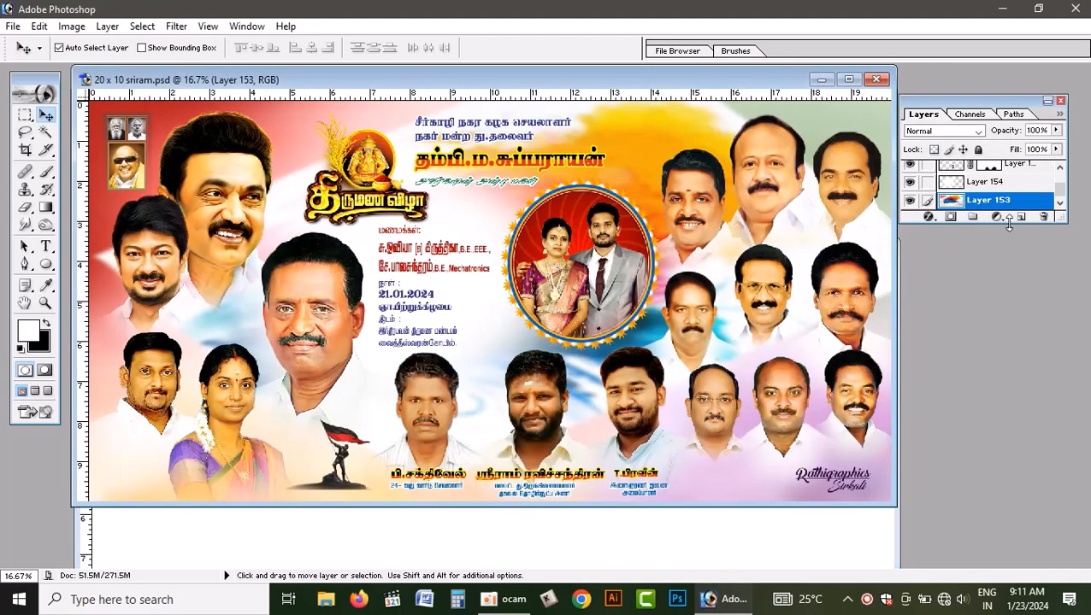
pyautogui.moveTo(1008, 223); pyautogui.dragTo(996, 412)
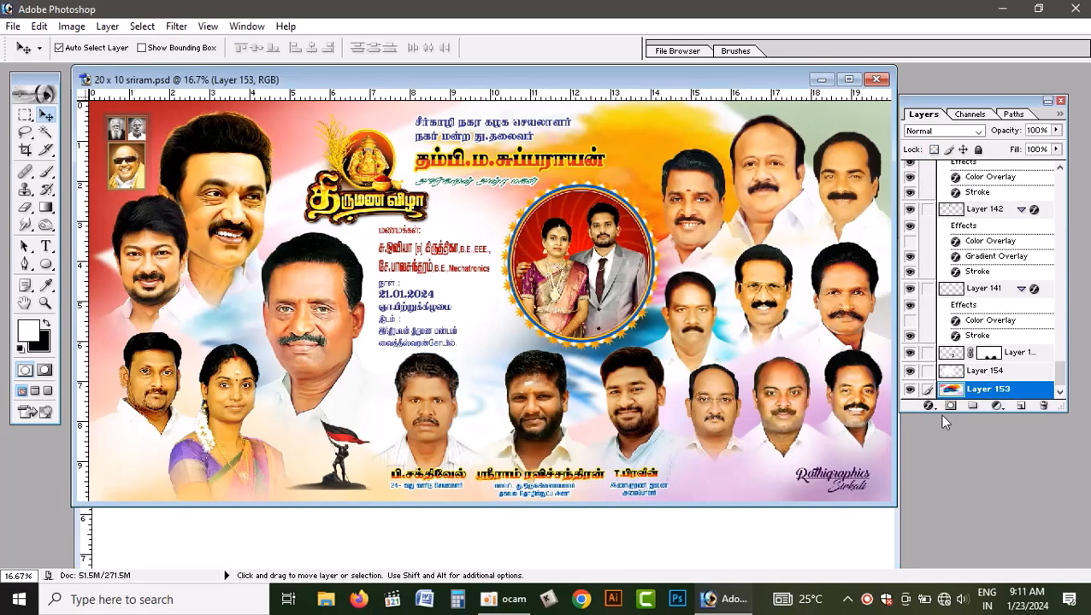
# - Link Layer 154 to background Layer 153, copy both into the new document and position them to fill the canvas
pyautogui.click(928, 375)
pyautogui.moveTo(640, 148); pyautogui.dragTo(607, 549)
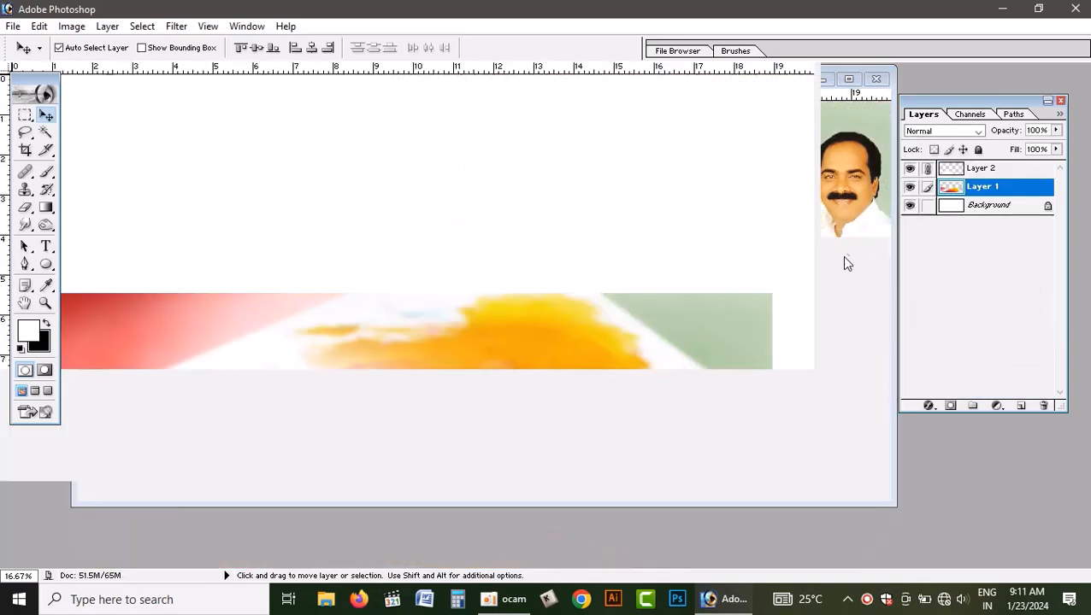
pyautogui.moveTo(691, 348); pyautogui.dragTo(682, 195)
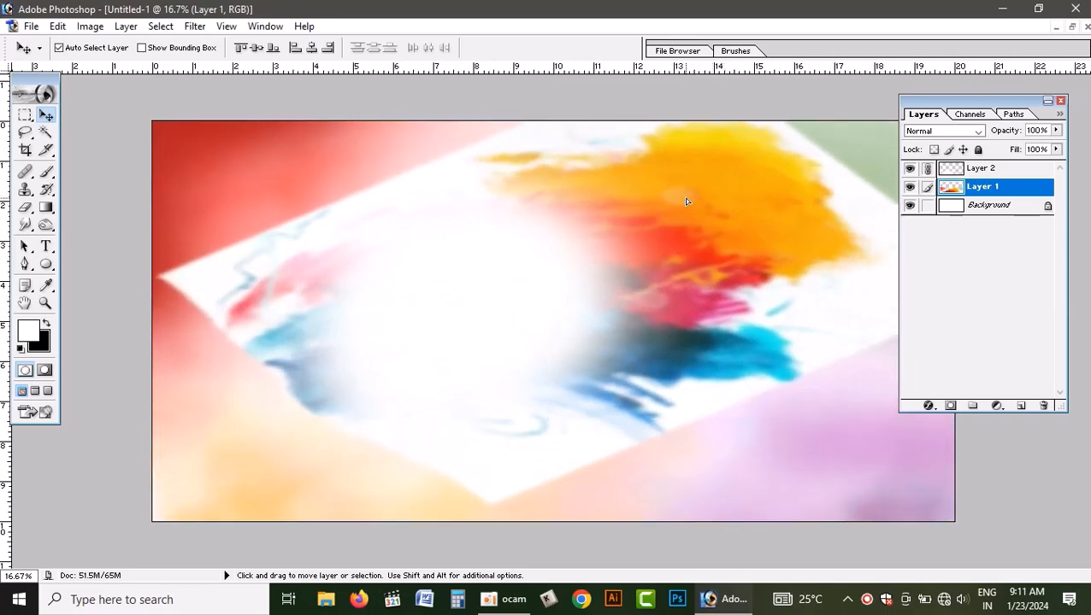
pyautogui.hotkey('ctrl', 't')
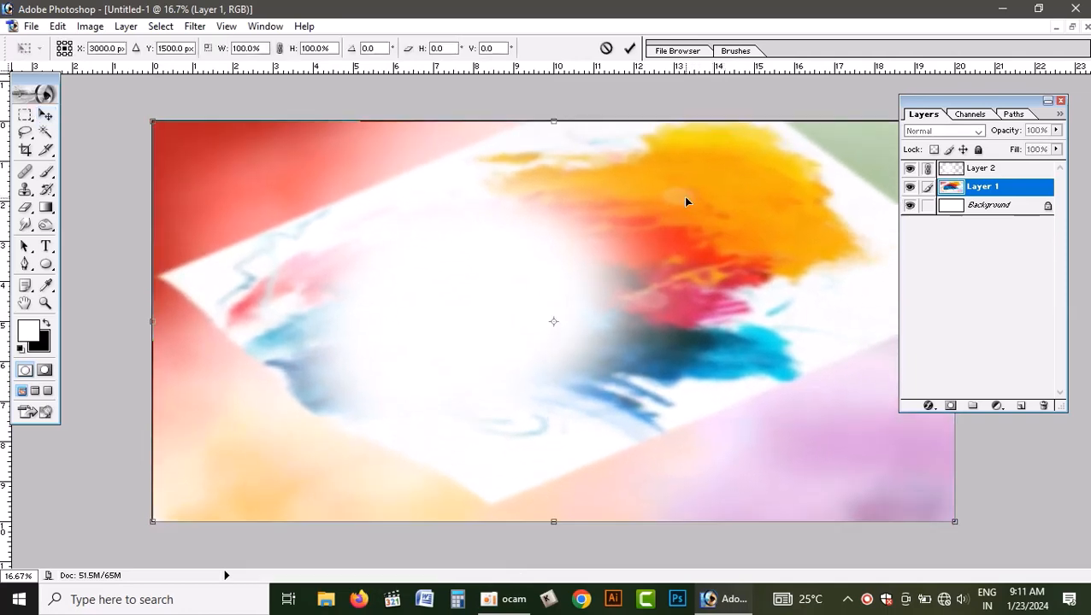
pyautogui.press('Return')
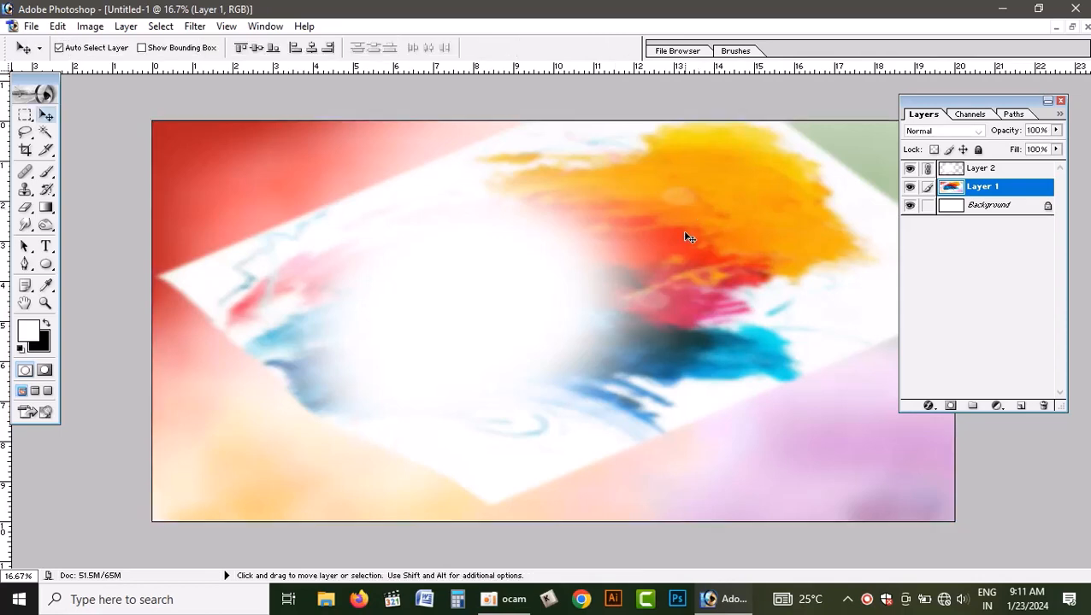
# - Return to the banner document and link the two leaders' portraits with the large man's portrait, undoing each test move
pyautogui.click(1070, 28)
pyautogui.click(598, 137)
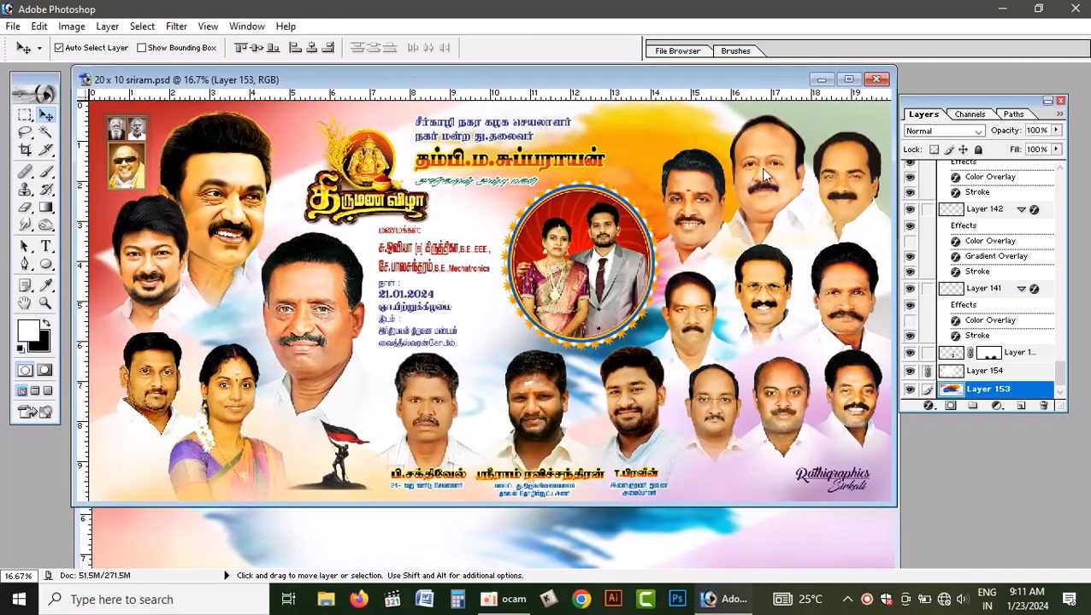
pyautogui.moveTo(210, 211); pyautogui.dragTo(248, 189)
pyautogui.hotkey('ctrl', 'z')
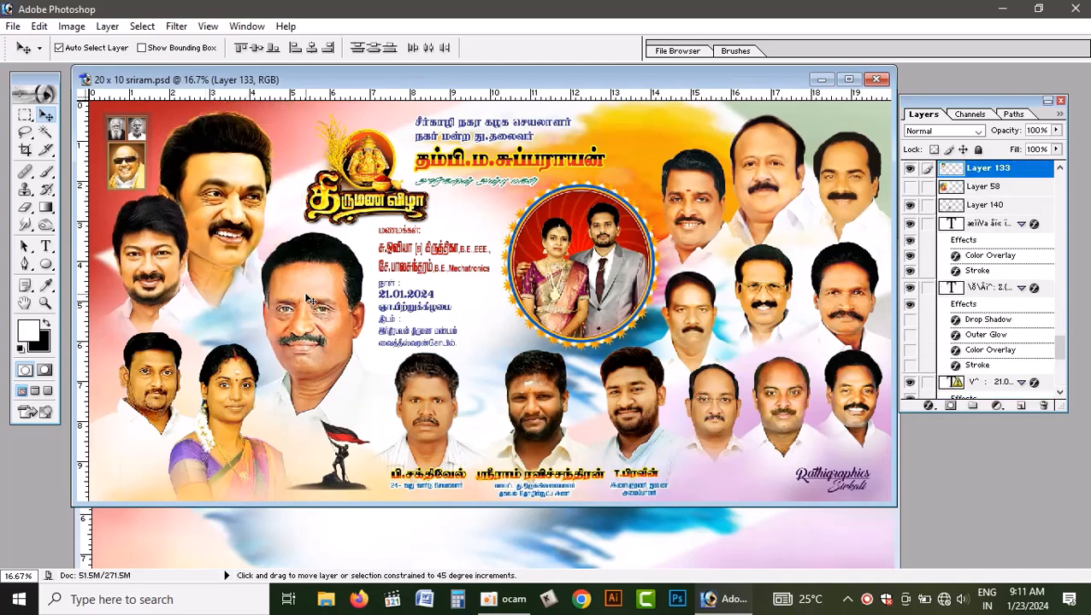
pyautogui.rightClick(308, 294)
pyautogui.click(358, 304)
pyautogui.hotkey('ctrl', 'z')
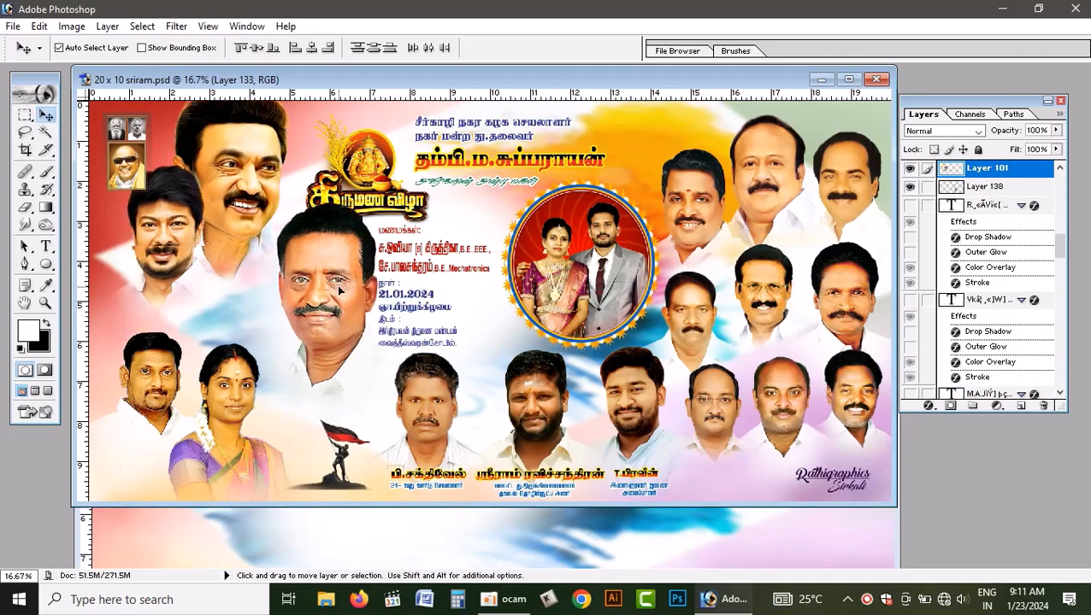
pyautogui.hotkey('ctrl', 'z')
# - Link the lower-left man's and woman's portraits and their Layer 160 copy 7 fade to the portrait group, undoing the test moves
pyautogui.rightClick(257, 387)
pyautogui.click(274, 392)
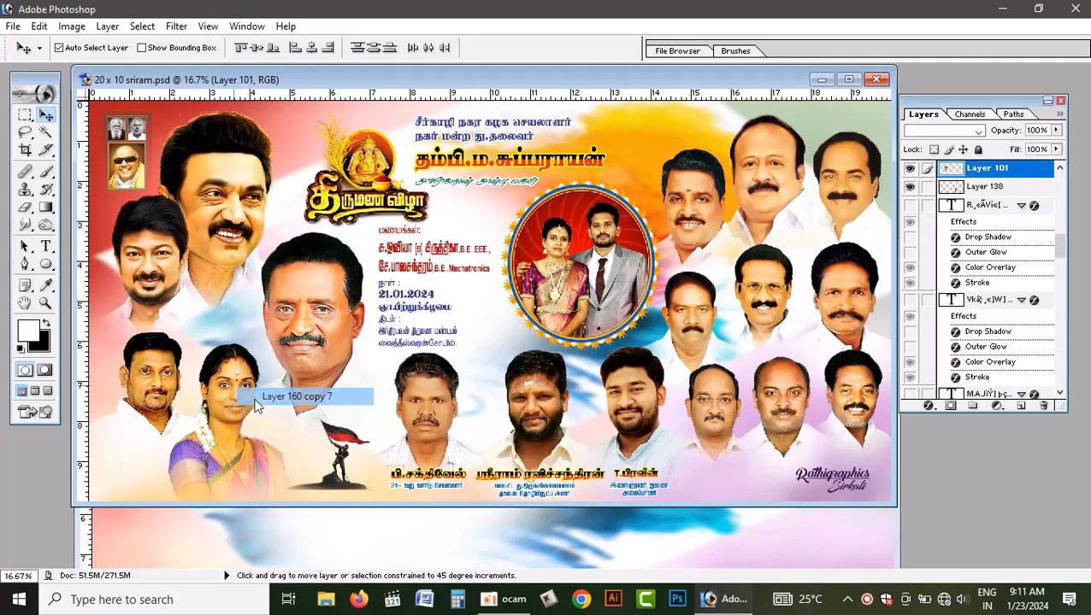
pyautogui.moveTo(265, 374); pyautogui.dragTo(277, 363)
pyautogui.hotkey('ctrl', 'z')
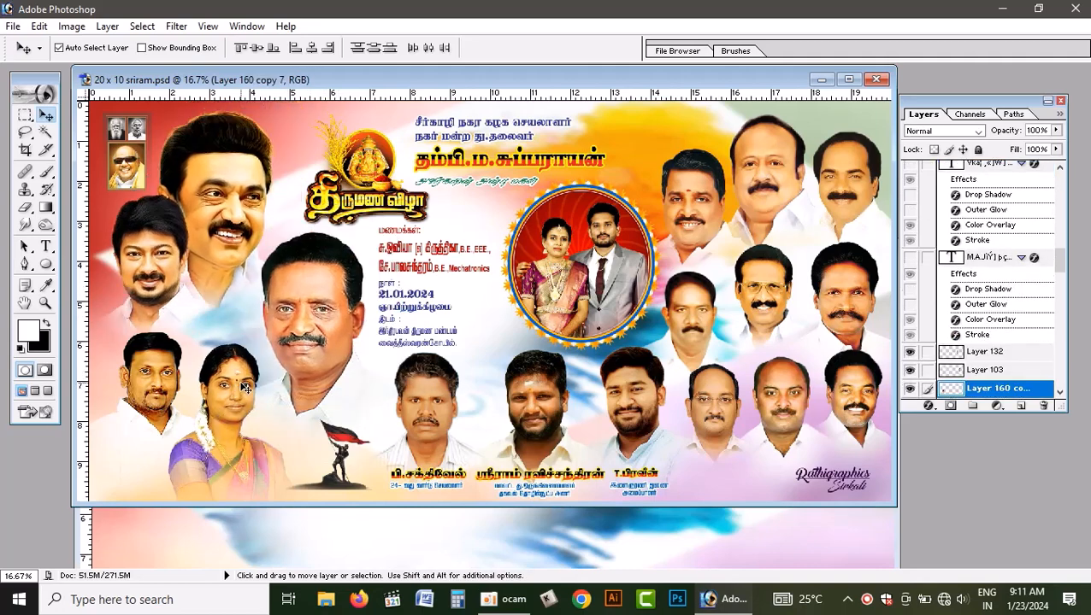
pyautogui.rightClick(195, 500)
pyautogui.click(185, 417)
pyautogui.rightClick(163, 378)
pyautogui.click(184, 389)
pyautogui.moveTo(227, 402); pyautogui.dragTo(276, 359)
pyautogui.hotkey('ctrl', 'z')
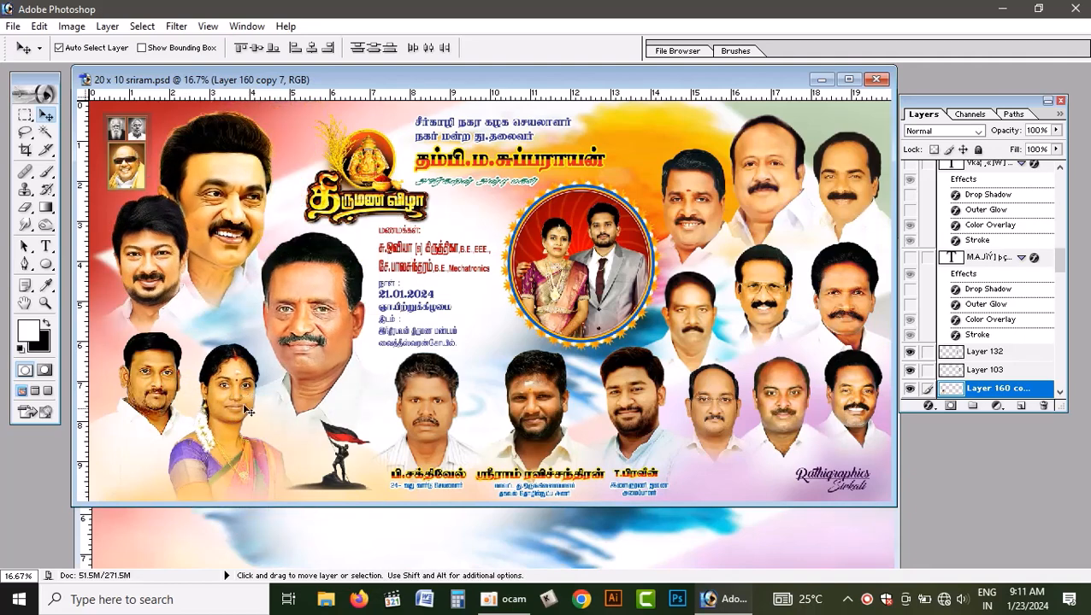
# - Link the second Layer 160 copy 7 to the portrait group and copy all the linked portraits into the new document
pyautogui.scroll(-3, 990, 368)
pyautogui.scroll(-1, 990, 368)
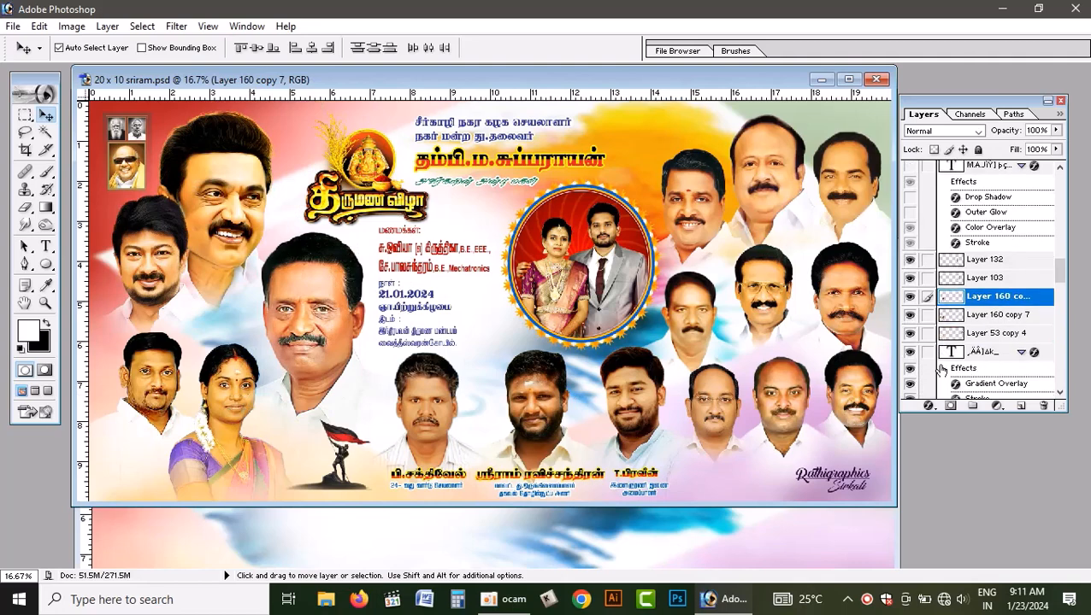
pyautogui.click(927, 314)
pyautogui.rightClick(147, 384)
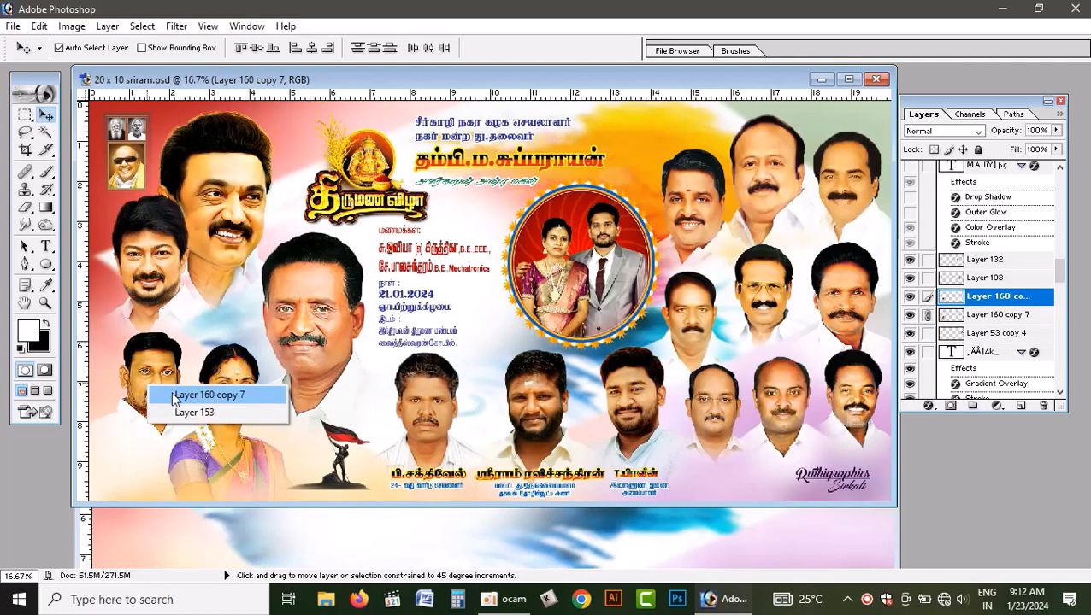
pyautogui.click(298, 325)
pyautogui.moveTo(311, 317); pyautogui.dragTo(336, 282)
pyautogui.hotkey('ctrl', 'z')
pyautogui.moveTo(311, 318); pyautogui.dragTo(380, 524)
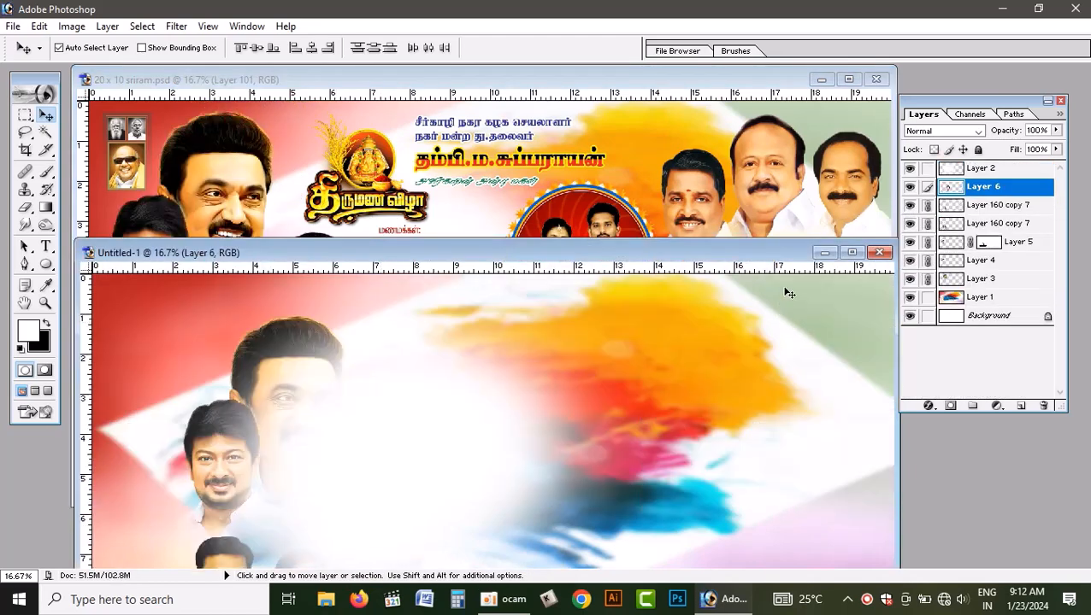
# - Maximize the new document and send the white glow Layer 2 to the back, directly above the Background
pyautogui.click(851, 252)
pyautogui.click(750, 254)
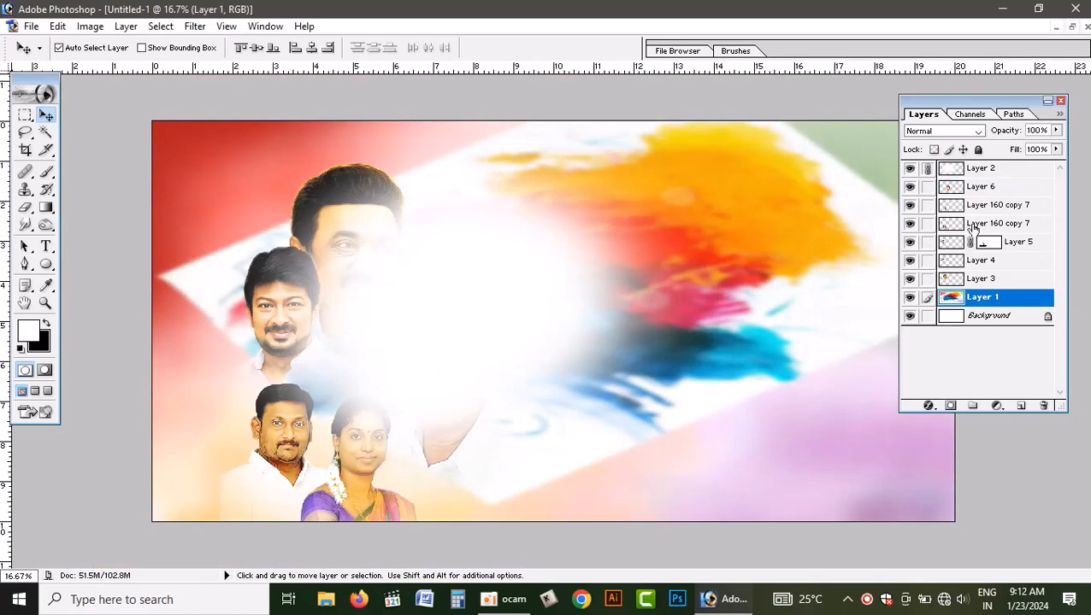
pyautogui.click(992, 173)
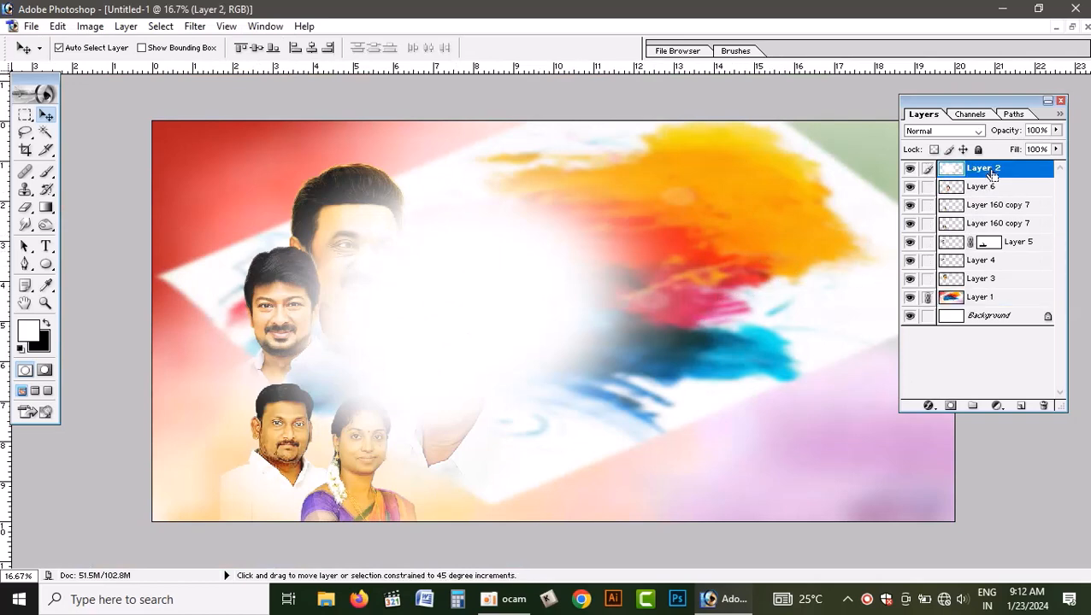
pyautogui.hotkey('ctrl', 'shift', '[')
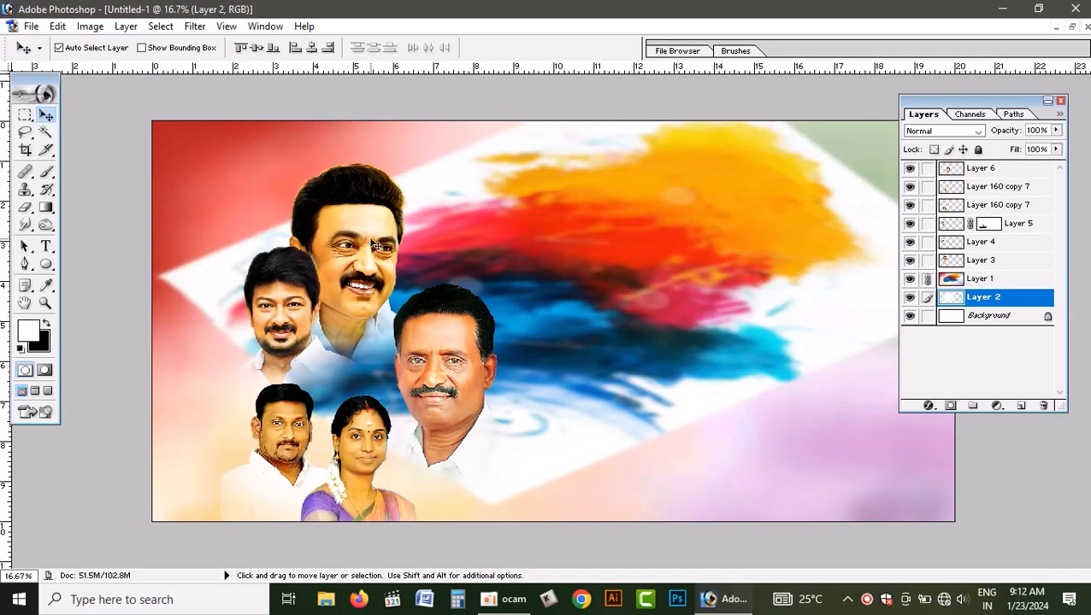
# - Move the linked portrait group up and left toward the canvas's upper-left corner, and select the background artwork in Layer 1
pyautogui.moveTo(357, 252); pyautogui.dragTo(310, 217)
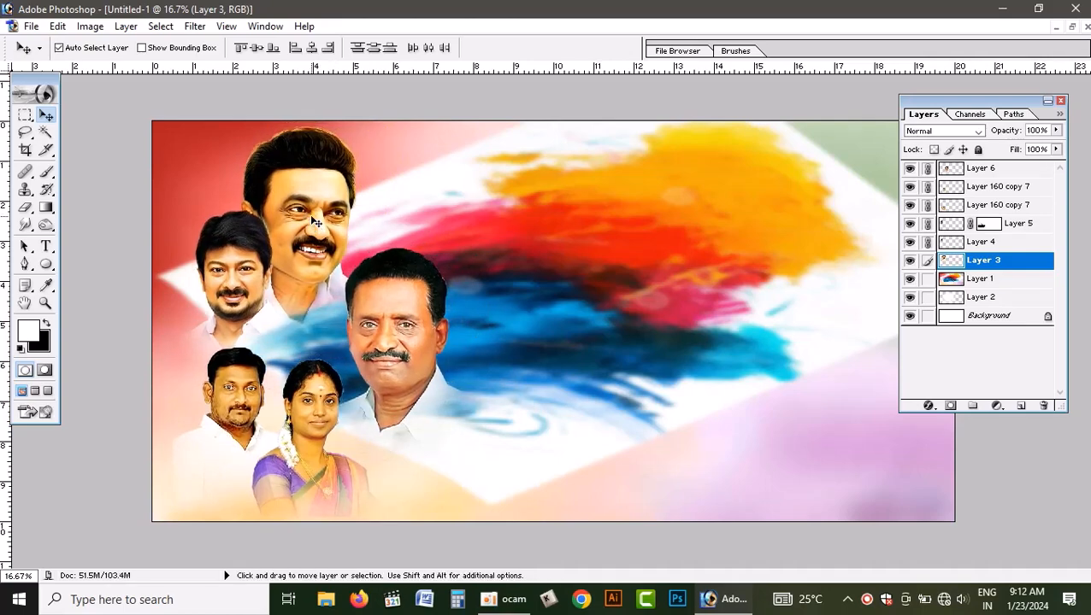
pyautogui.click(523, 256)
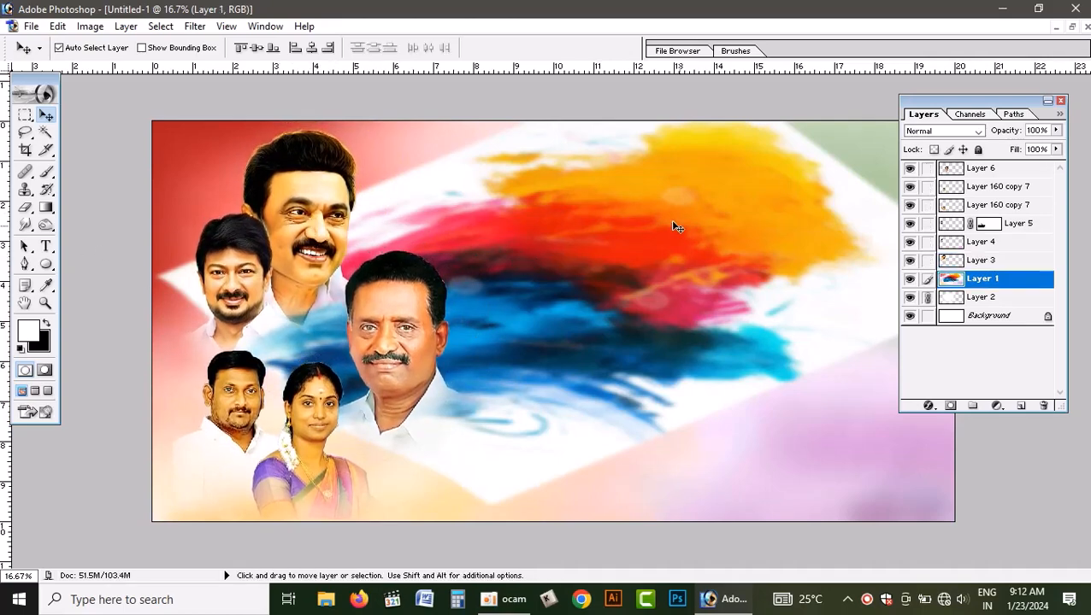
# - Copy the small framed portraits from the finished PSD into the new document and place them in the canvas's upper-left corner
pyautogui.click(1071, 26)
pyautogui.click(134, 168)
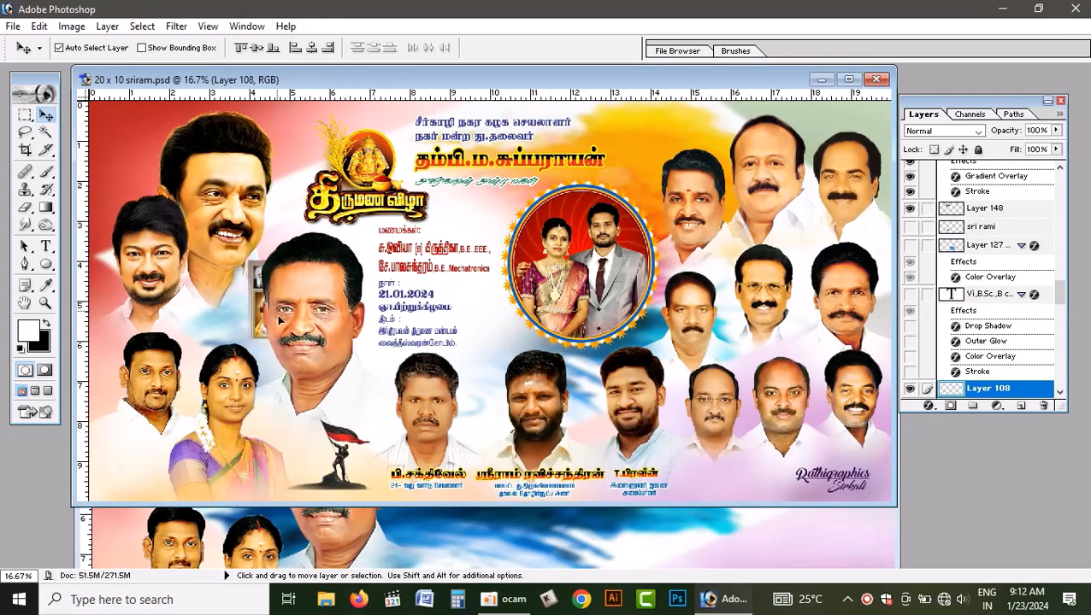
pyautogui.click(470, 529)
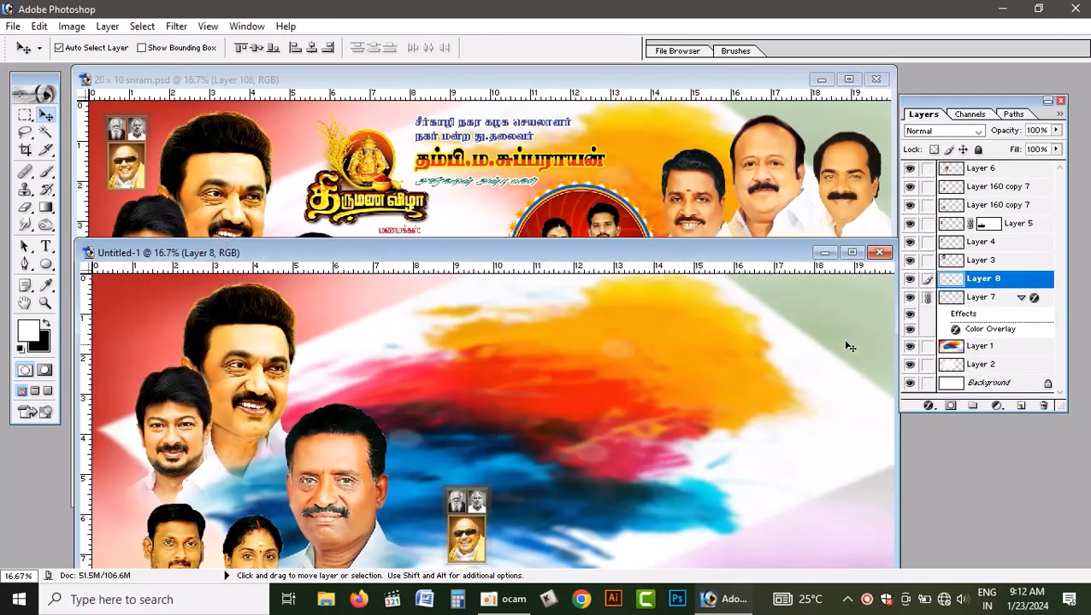
pyautogui.click(851, 252)
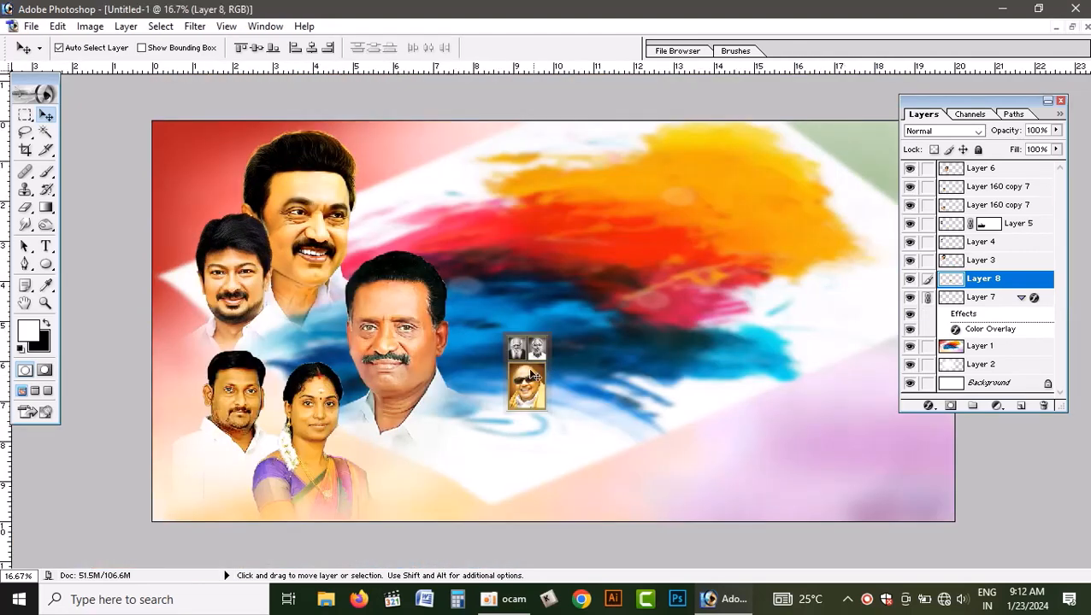
pyautogui.moveTo(533, 375); pyautogui.dragTo(182, 181)
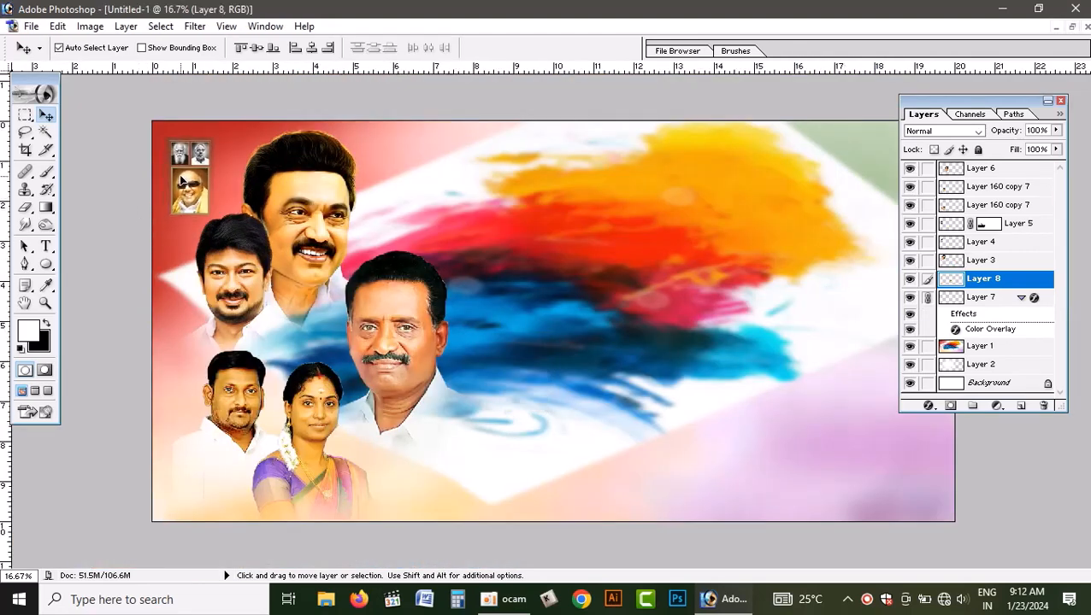
# - In the finished PSD, link the upper two rows of right-hand portraits together, undoing the test move
pyautogui.click(1072, 26)
pyautogui.click(406, 150)
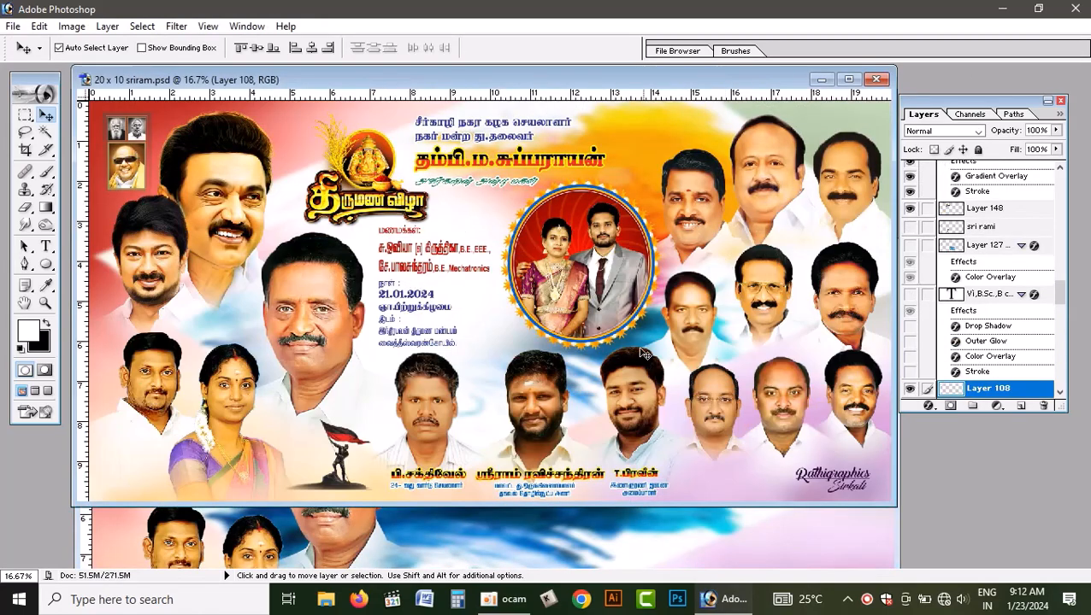
pyautogui.moveTo(743, 198); pyautogui.dragTo(763, 271)
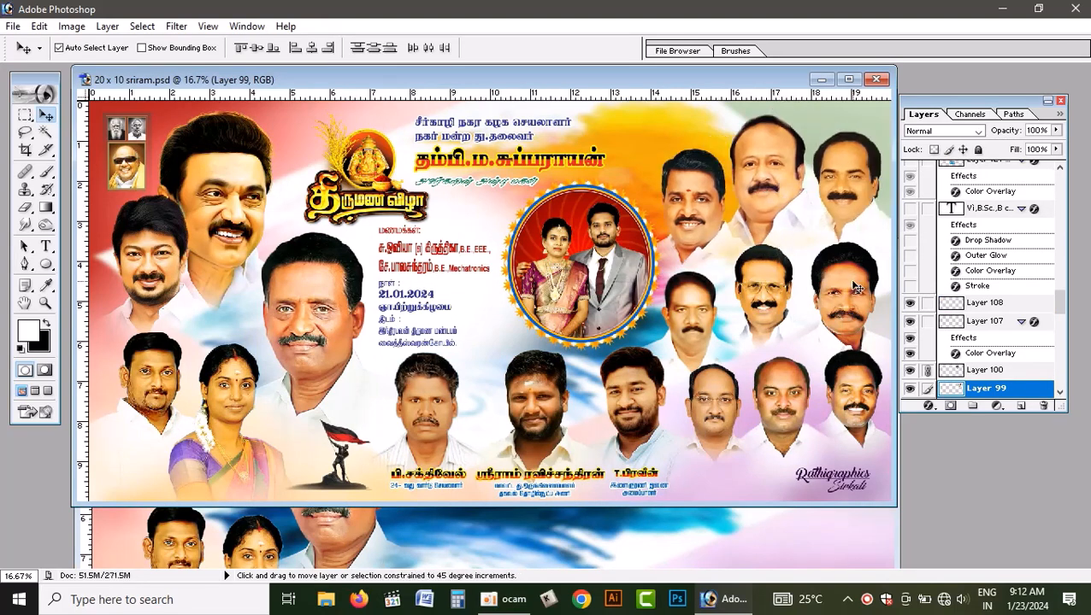
pyautogui.rightClick(852, 282)
pyautogui.click(876, 297)
pyautogui.rightClick(792, 282)
pyautogui.click(846, 288)
pyautogui.rightClick(692, 306)
pyautogui.click(759, 289)
pyautogui.moveTo(759, 289); pyautogui.dragTo(798, 244)
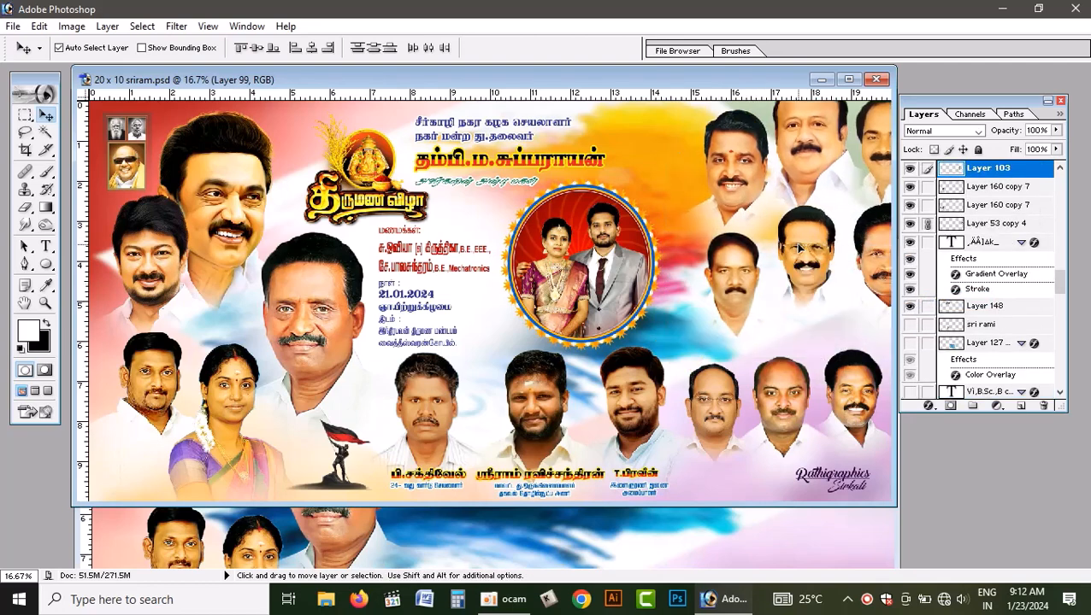
pyautogui.hotkey('ctrl', 'z')
# - Link the three lower-right portraits to the group and copy all the linked right-hand portraits into the new document
pyautogui.keyDown('shift'); pyautogui.rightClick(851, 389); pyautogui.keyUp('shift')
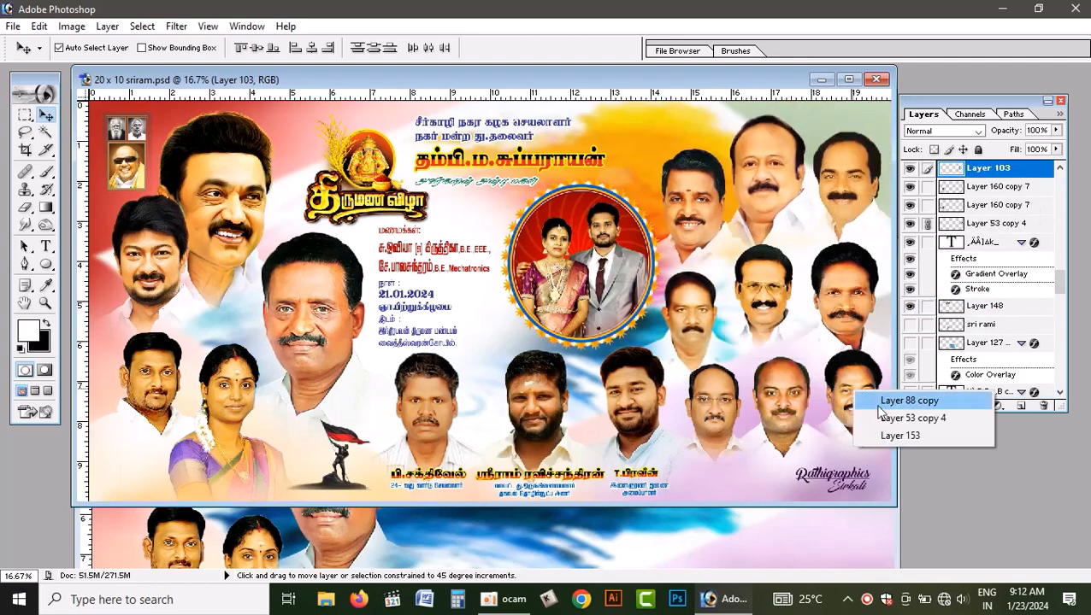
pyautogui.keyDown('shift'); pyautogui.click(877, 403); pyautogui.keyUp('shift')
pyautogui.keyDown('shift'); pyautogui.rightClick(792, 397); pyautogui.keyUp('shift')
pyautogui.keyDown('shift'); pyautogui.click(807, 407); pyautogui.keyUp('shift')
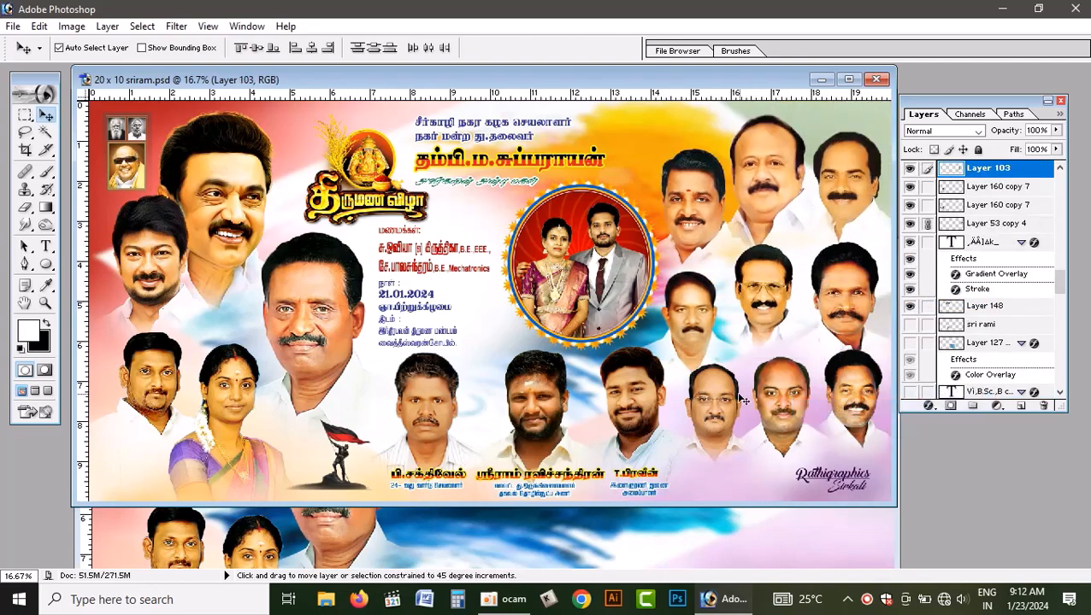
pyautogui.keyDown('shift'); pyautogui.rightClick(721, 397); pyautogui.keyUp('shift')
pyautogui.keyDown('shift'); pyautogui.click(732, 402); pyautogui.keyUp('shift')
pyautogui.moveTo(732, 403); pyautogui.dragTo(712, 540)
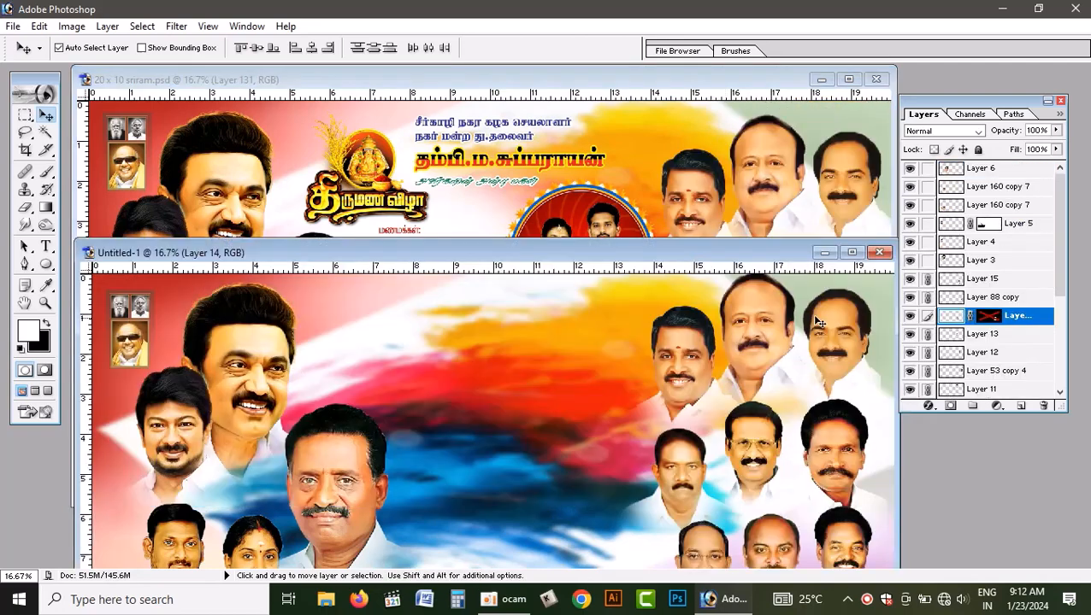
# - Maximize the new document and shift the linked right-hand portraits slightly right and down, closer to the canvas's right edge
pyautogui.click(852, 252)
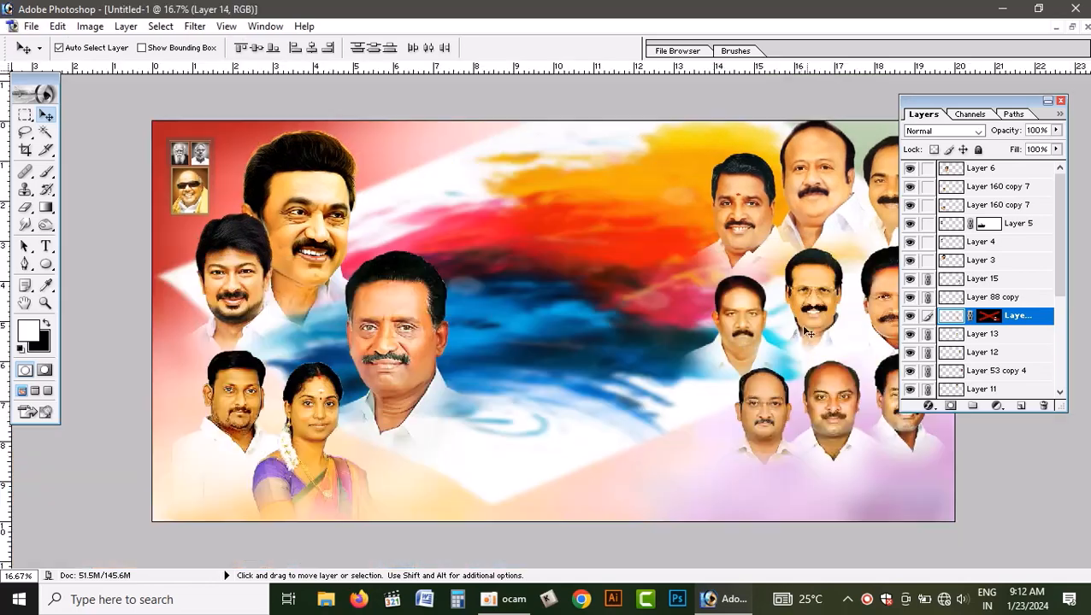
pyautogui.moveTo(1032, 104); pyautogui.dragTo(1058, 105)
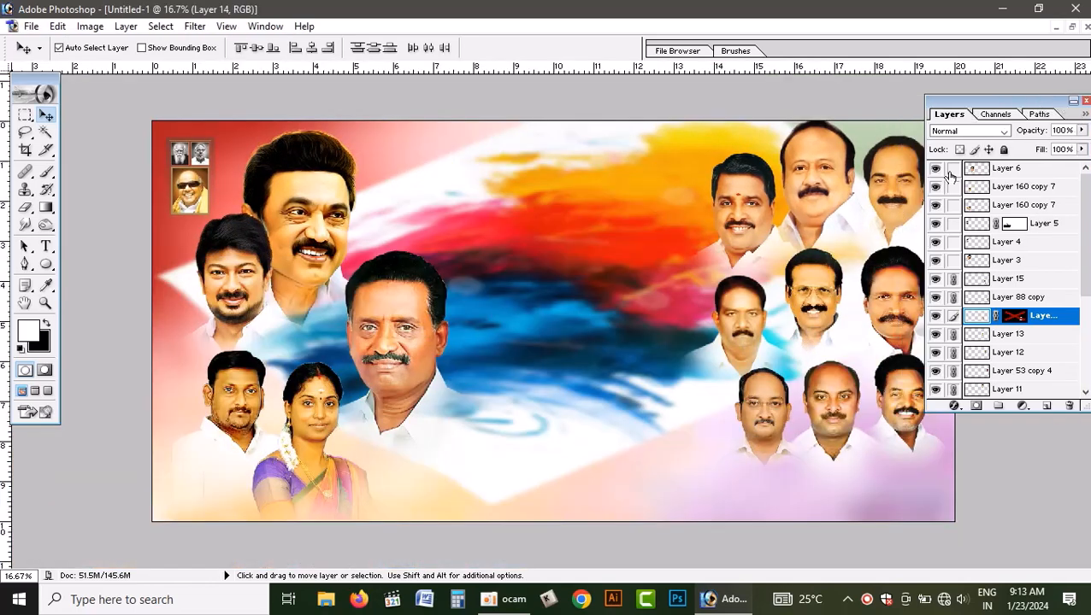
pyautogui.hotkey('ctrl', '-')
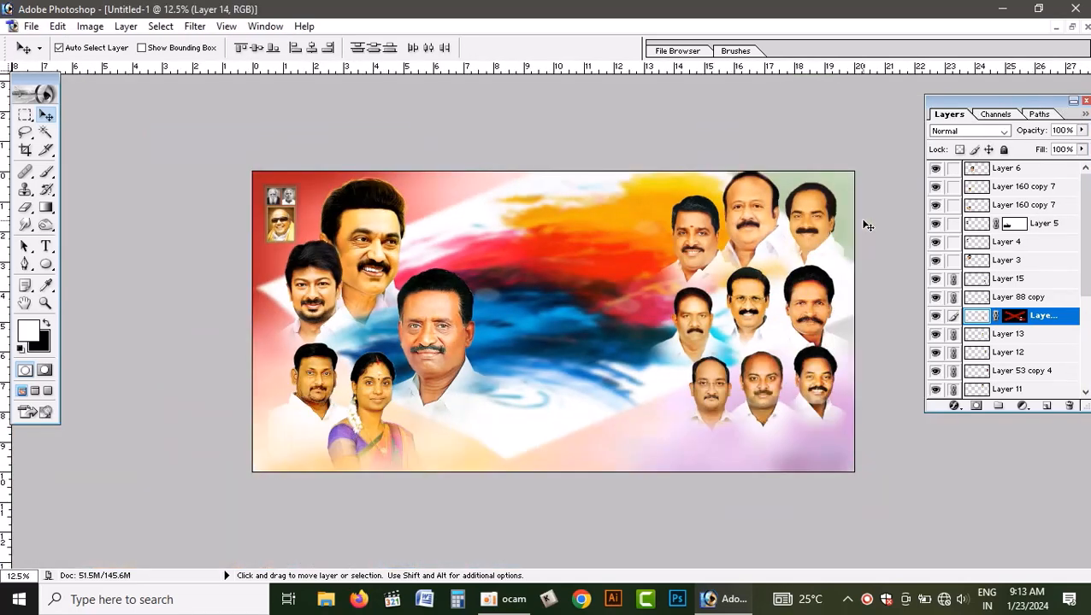
pyautogui.click(772, 216)
pyautogui.moveTo(743, 218); pyautogui.dragTo(753, 226)
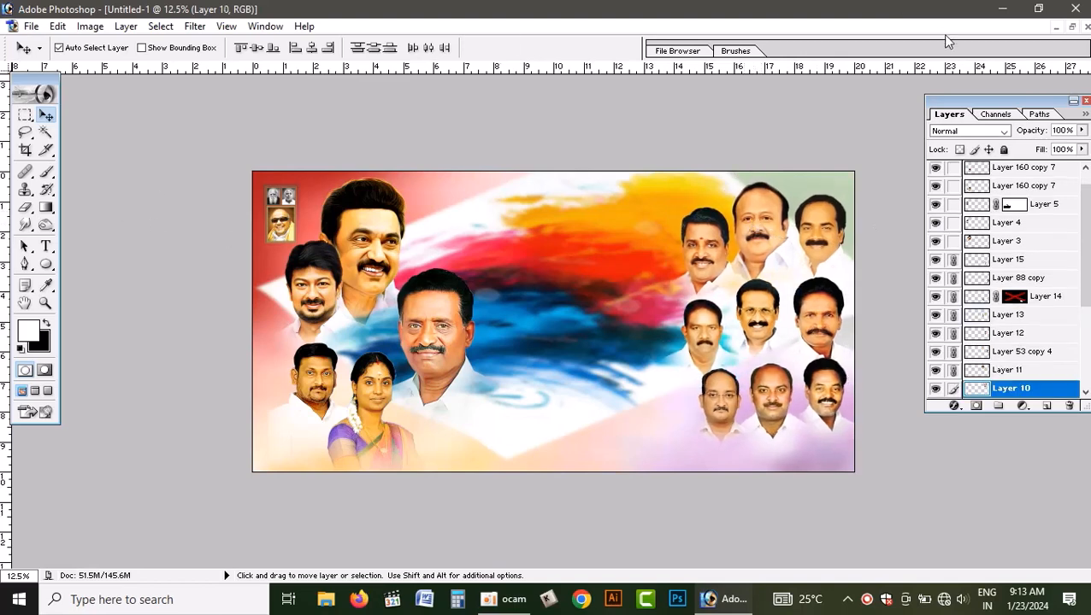
# - In the finished PSD, undo the wedding title's test move and link the couple's name text with the date and venue text
pyautogui.click(1072, 26)
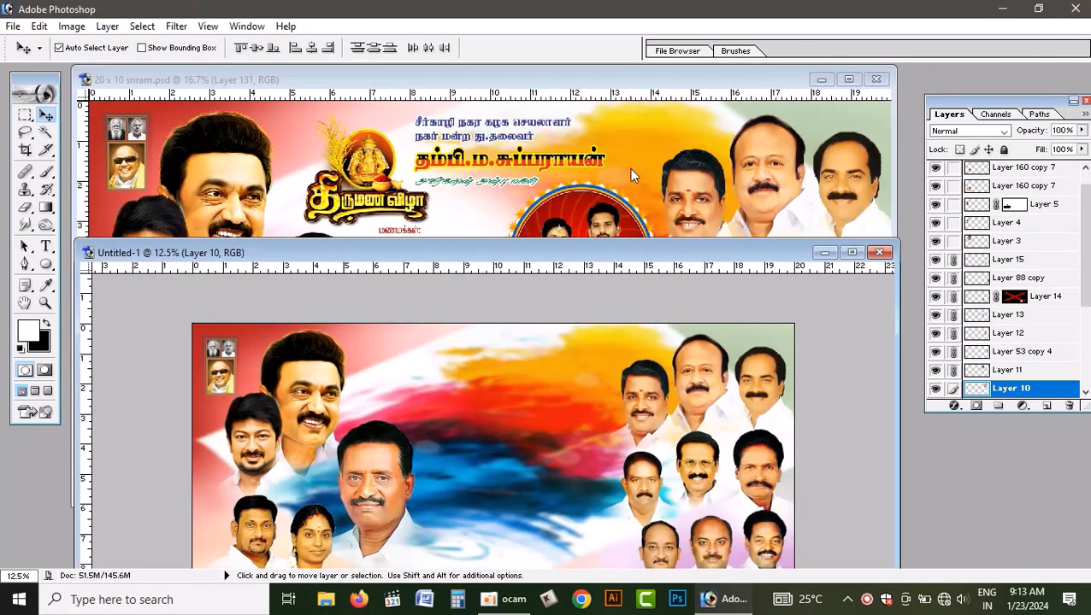
pyautogui.click(631, 170)
pyautogui.moveTo(380, 172); pyautogui.dragTo(428, 158)
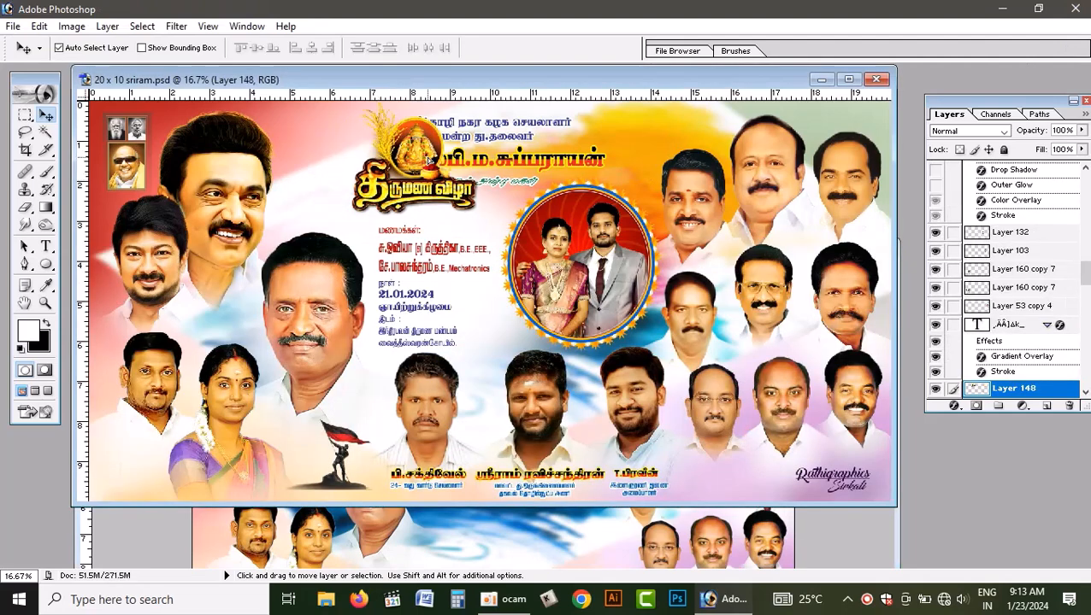
pyautogui.hotkey('ctrl', 'z')
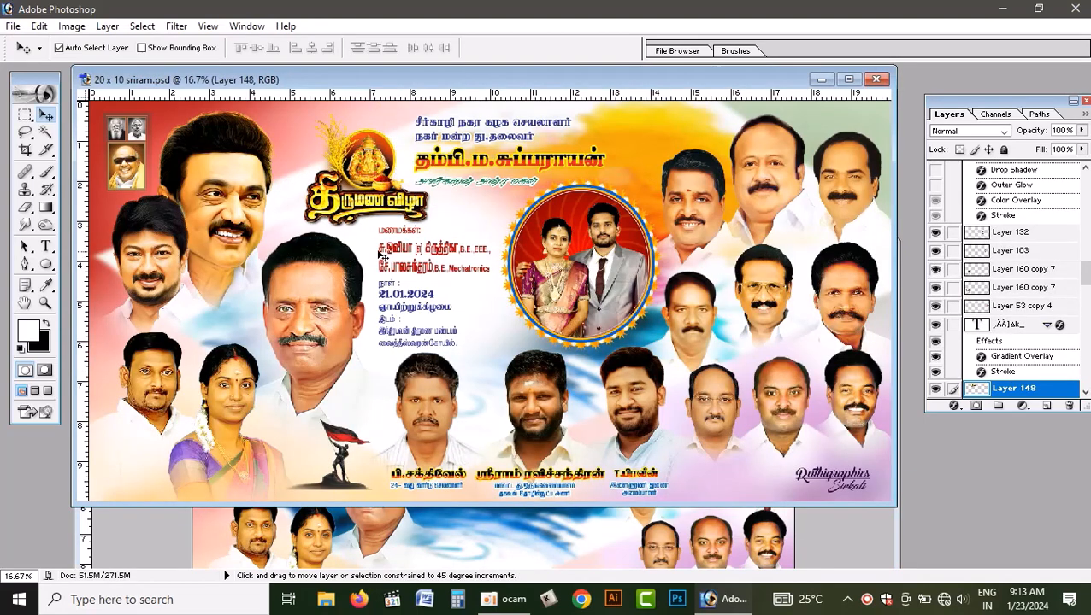
pyautogui.rightClick(392, 248)
pyautogui.click(422, 258)
pyautogui.rightClick(397, 251)
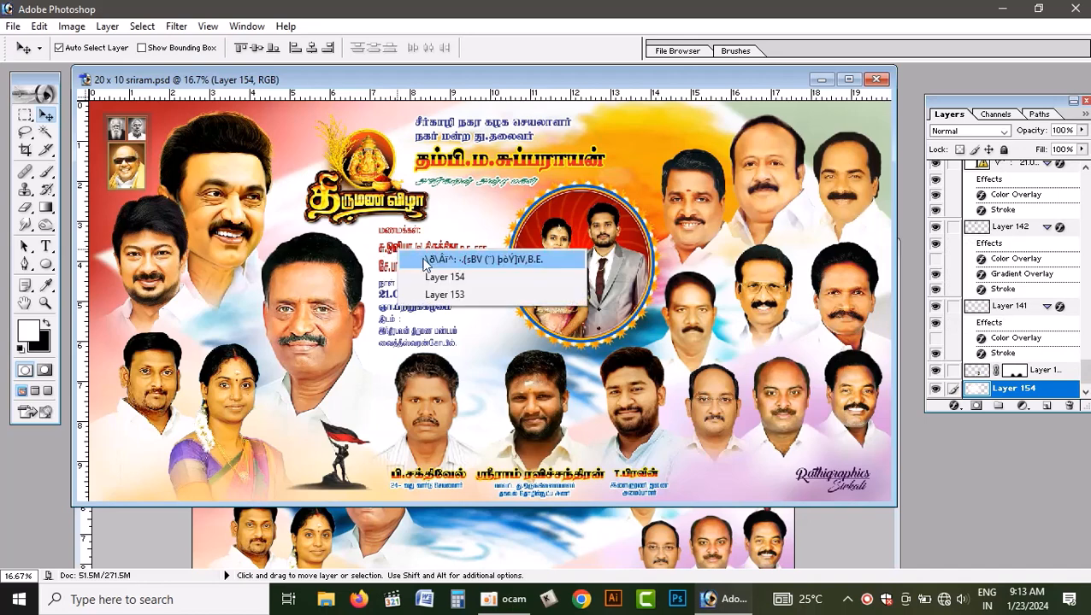
pyautogui.click(424, 260)
pyautogui.moveTo(424, 244); pyautogui.dragTo(393, 257)
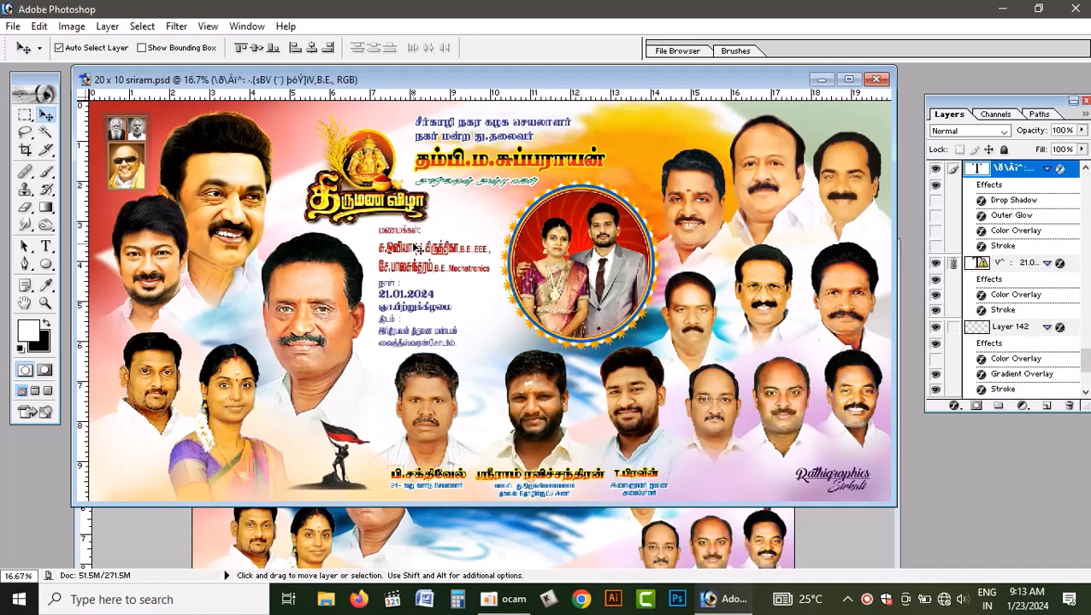
# - Link the wedding title to the text, copy the group into the new document, and place it near the top beside the large portraits
pyautogui.rightClick(385, 195)
pyautogui.click(416, 207)
pyautogui.moveTo(416, 212); pyautogui.dragTo(557, 511)
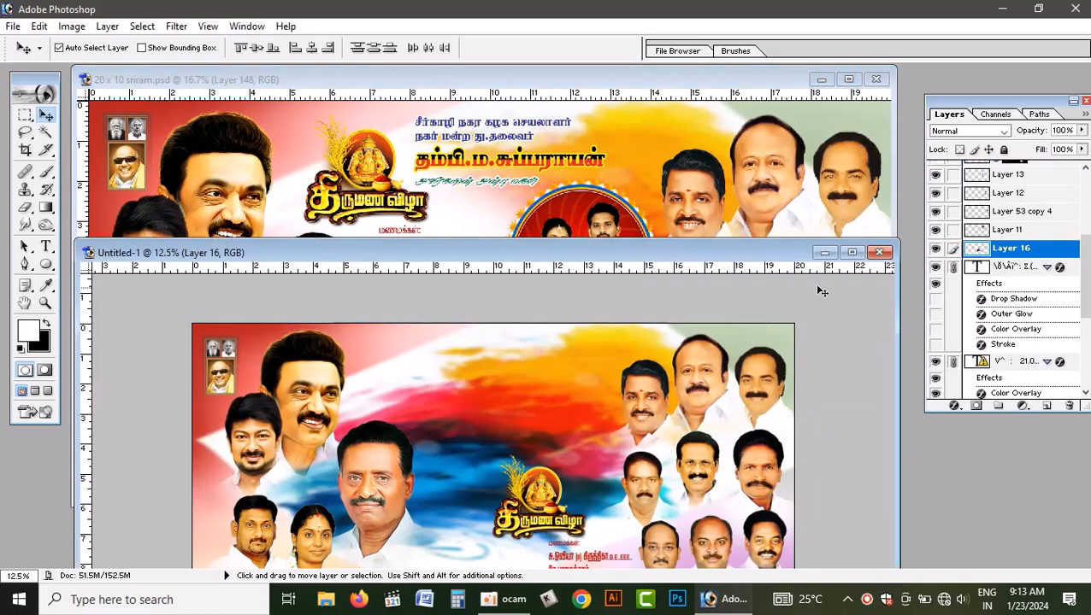
pyautogui.click(851, 253)
pyautogui.moveTo(610, 353); pyautogui.dragTo(485, 221)
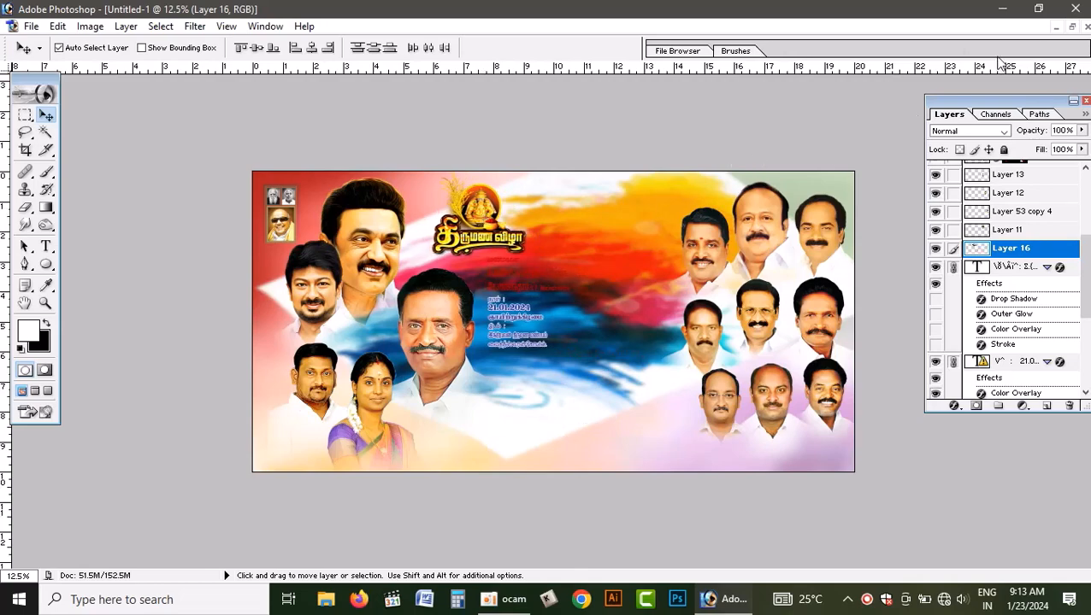
# - Copy the linked circular couple photo with its frame from the finished PSD and place it beside the right-hand portraits in the new document
pyautogui.click(1071, 26)
pyautogui.click(696, 158)
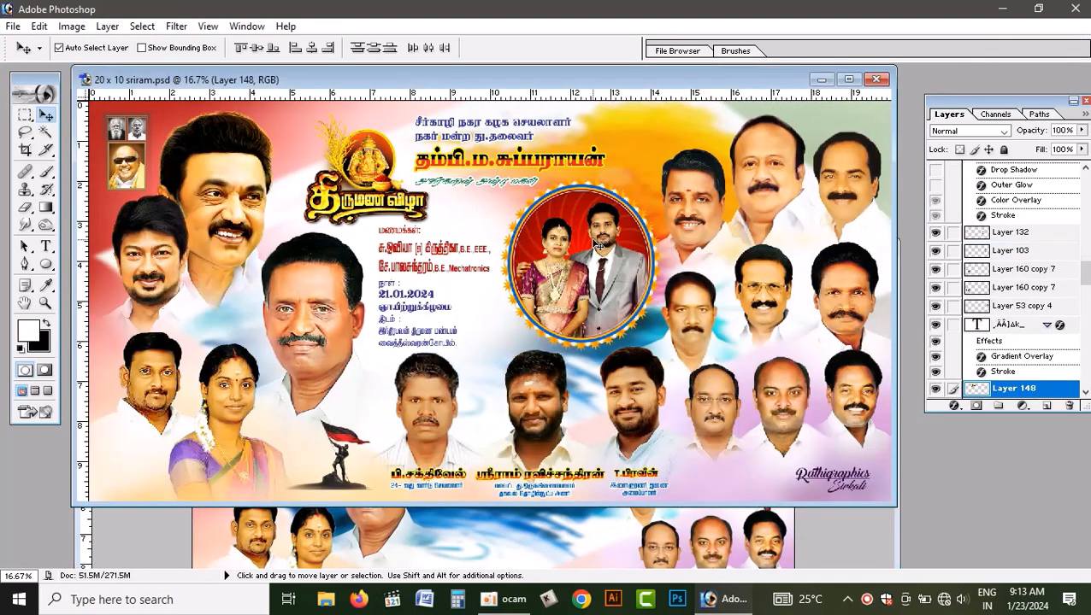
pyautogui.moveTo(585, 274); pyautogui.dragTo(579, 539)
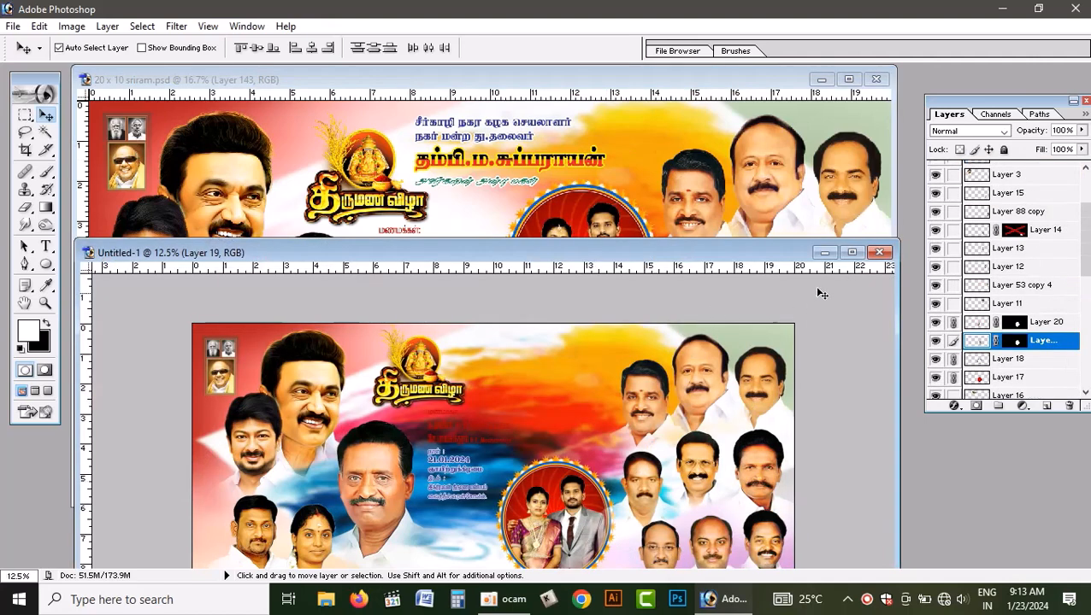
pyautogui.click(852, 253)
pyautogui.moveTo(672, 393); pyautogui.dragTo(634, 259)
pyautogui.moveTo(635, 269); pyautogui.dragTo(651, 264)
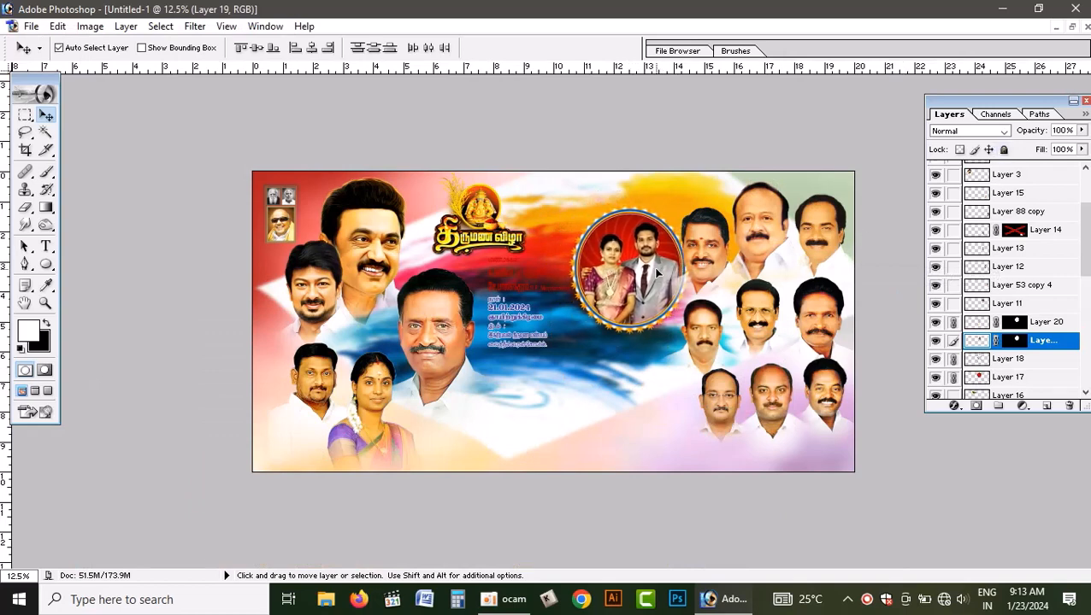
# - Nudge the linked wedding title and text group left, and shift the circular couple photo slightly left
pyautogui.click(514, 294)
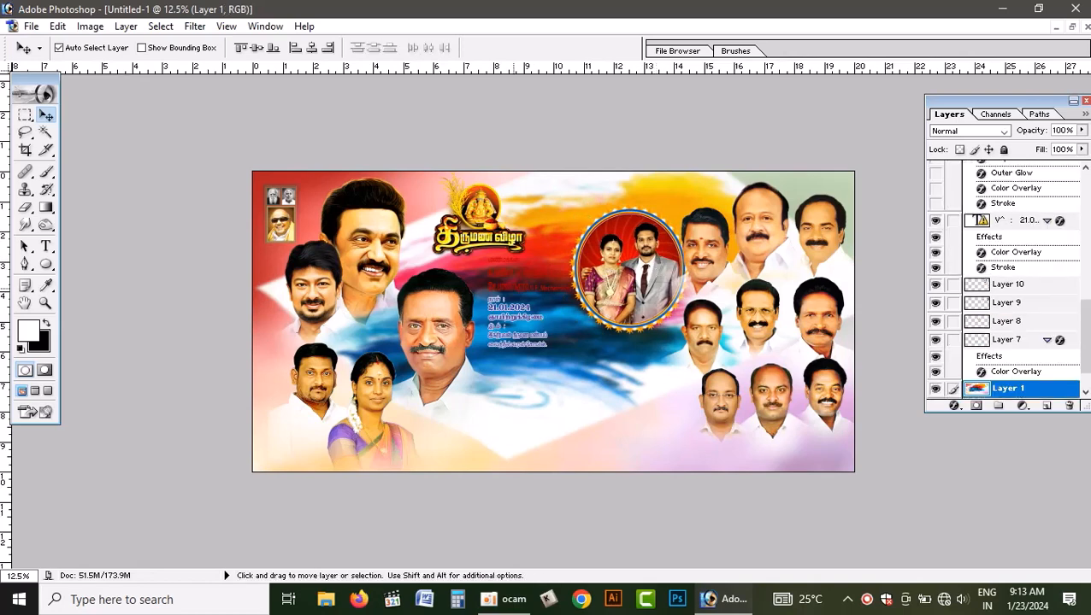
pyautogui.click(509, 244)
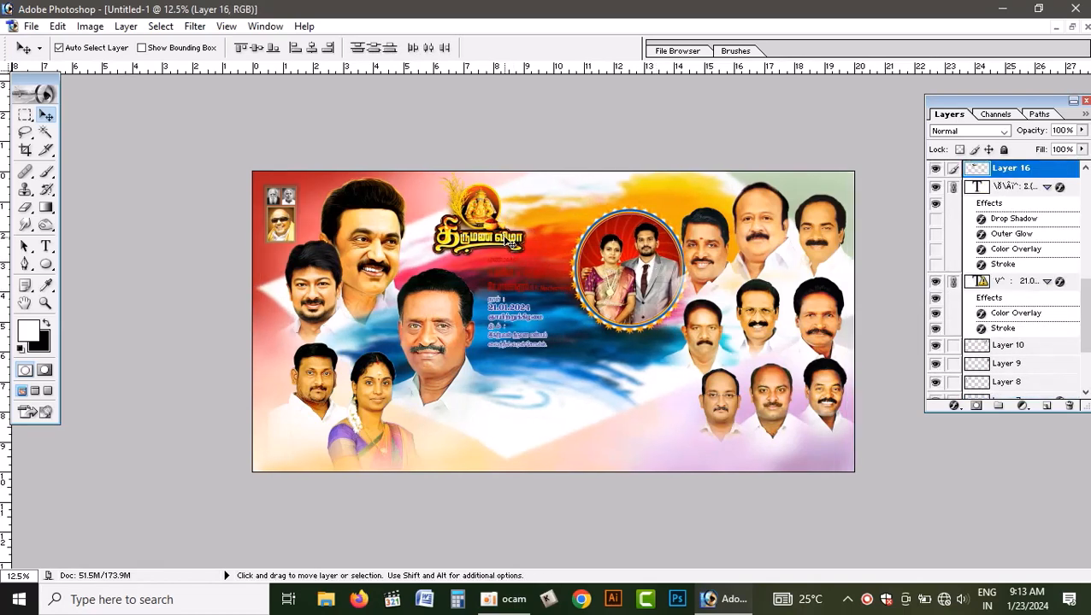
pyautogui.moveTo(510, 244); pyautogui.dragTo(494, 243)
pyautogui.moveTo(614, 283); pyautogui.dragTo(609, 282)
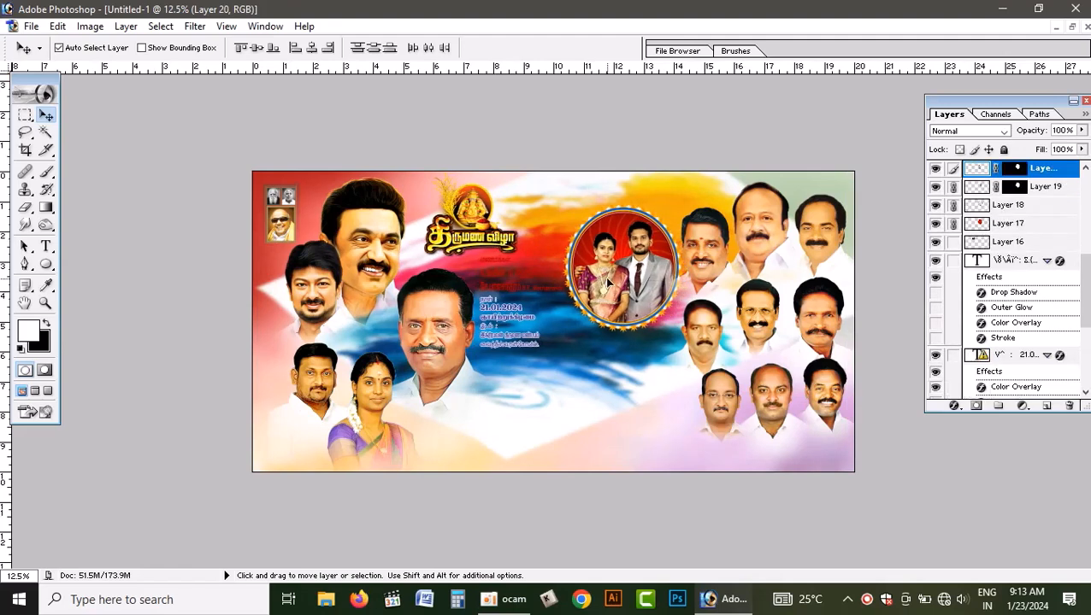
# - Shift the Layer 154 glow and its linked background down and right in the finished PSD, and return to the maximized new document
pyautogui.click(585, 390)
pyautogui.click(1071, 26)
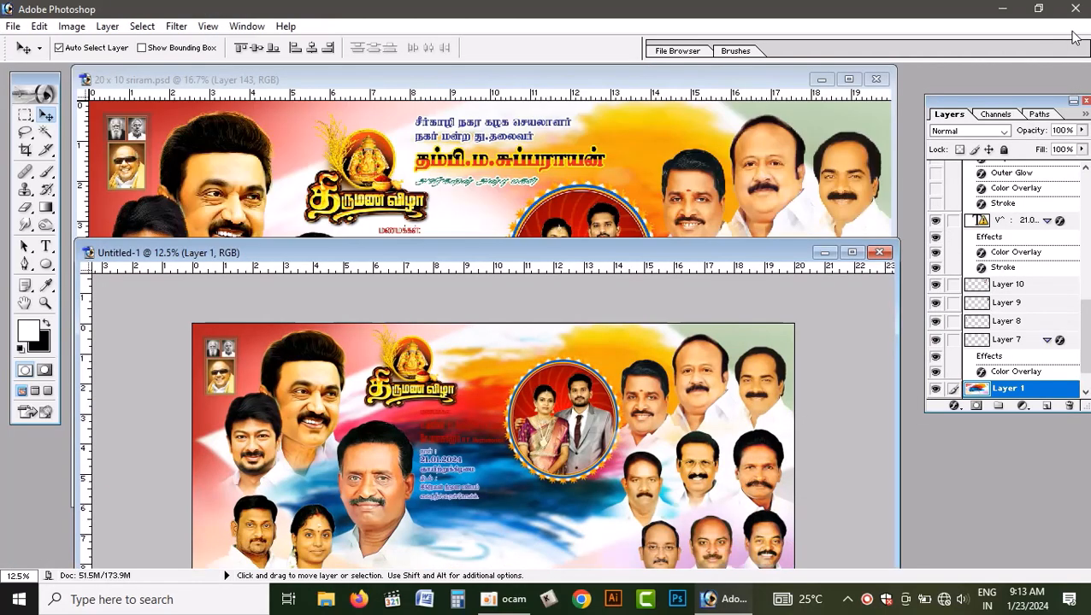
pyautogui.click(663, 141)
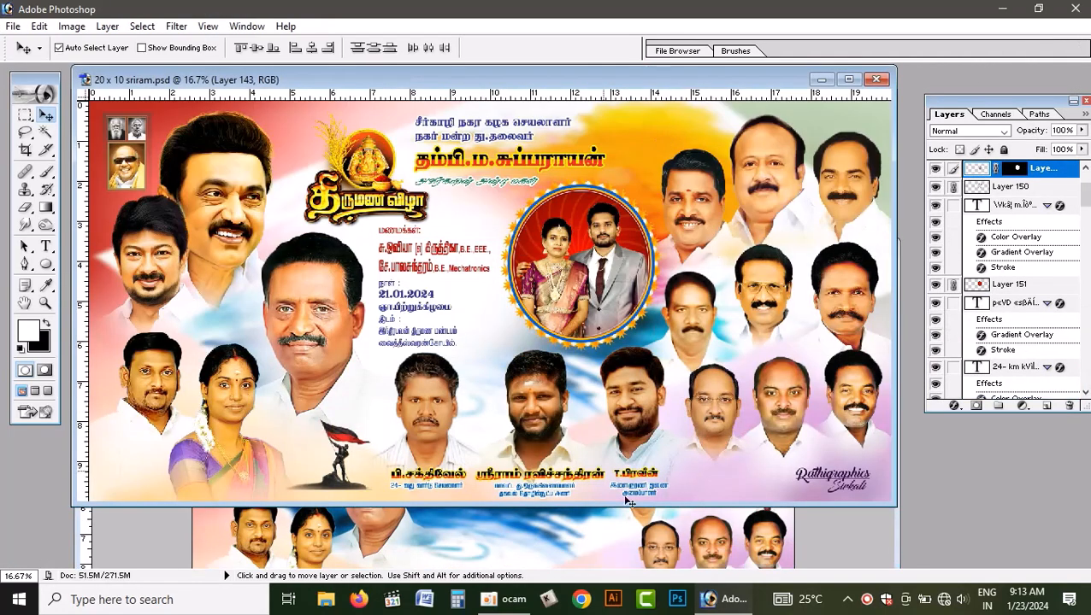
pyautogui.moveTo(482, 314); pyautogui.dragTo(543, 375)
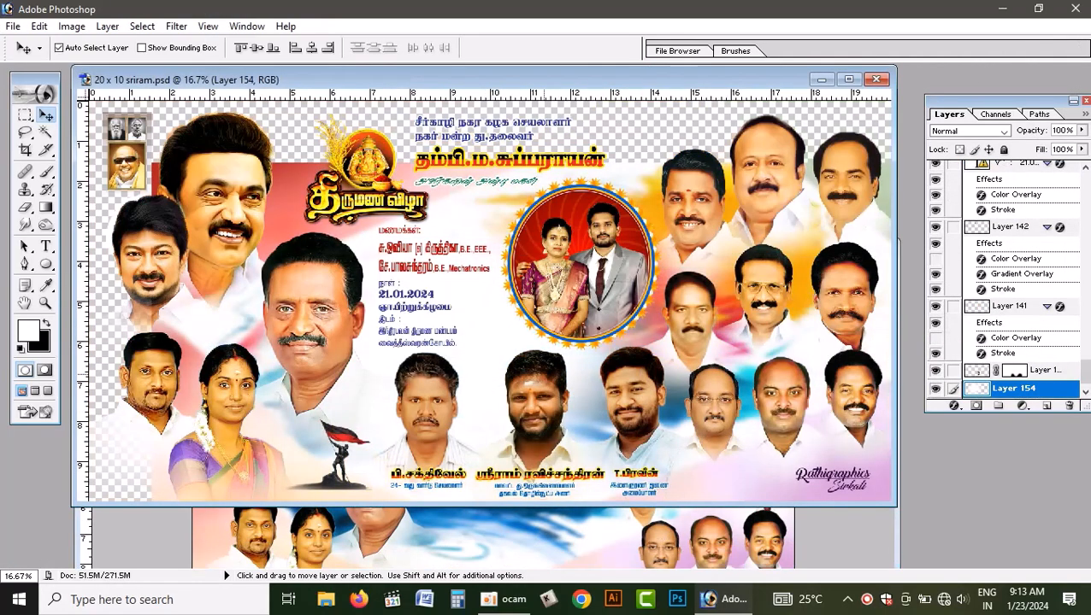
pyautogui.click(623, 539)
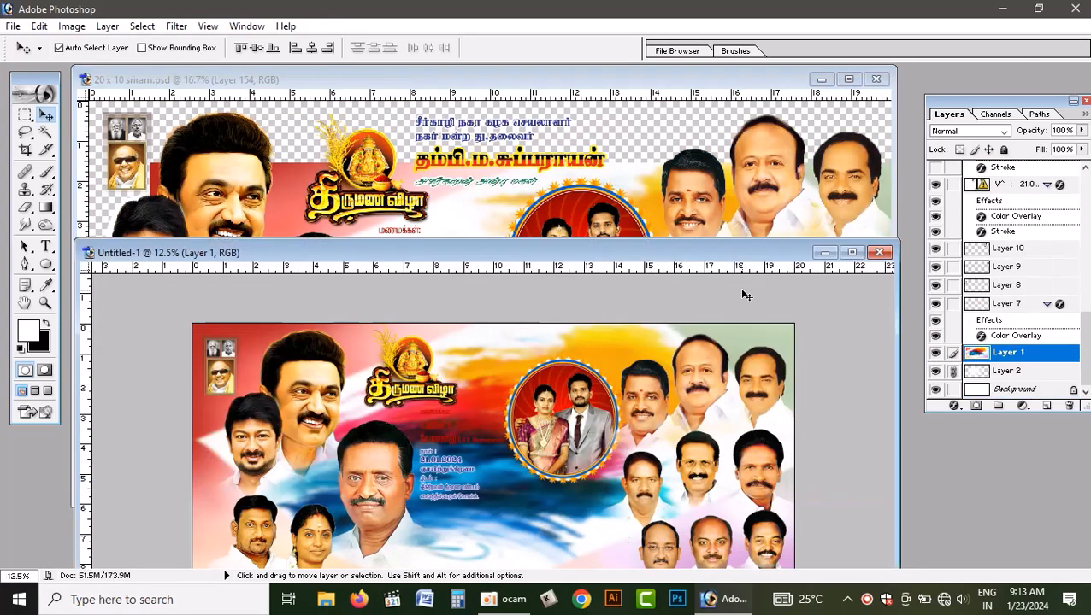
pyautogui.click(851, 253)
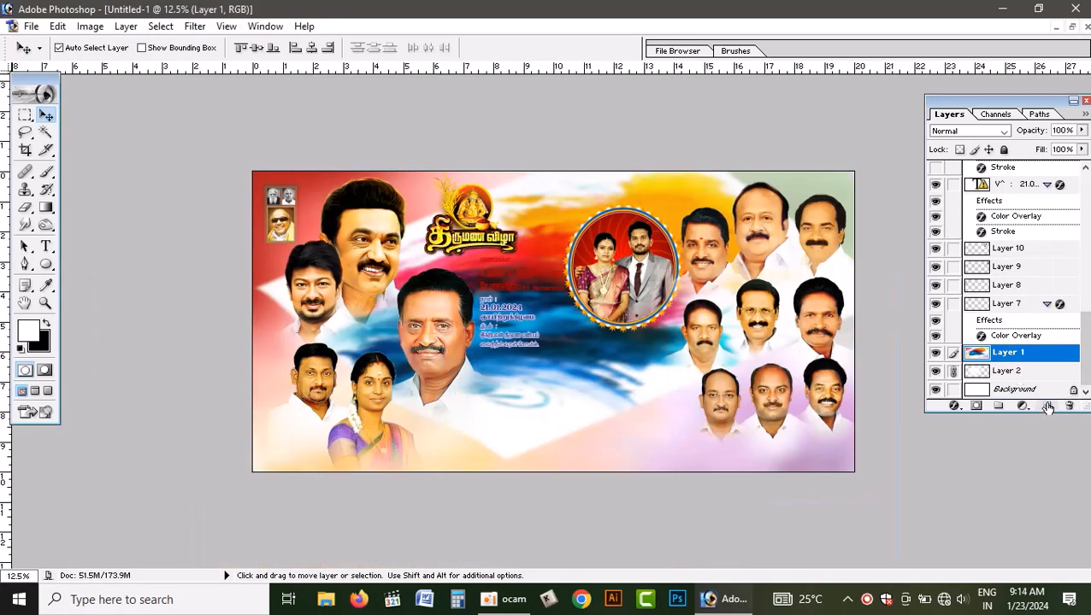
# - Move the white glow Layer 2 above the background artwork Layer 1 in the new document's layer order
pyautogui.click(1007, 372)
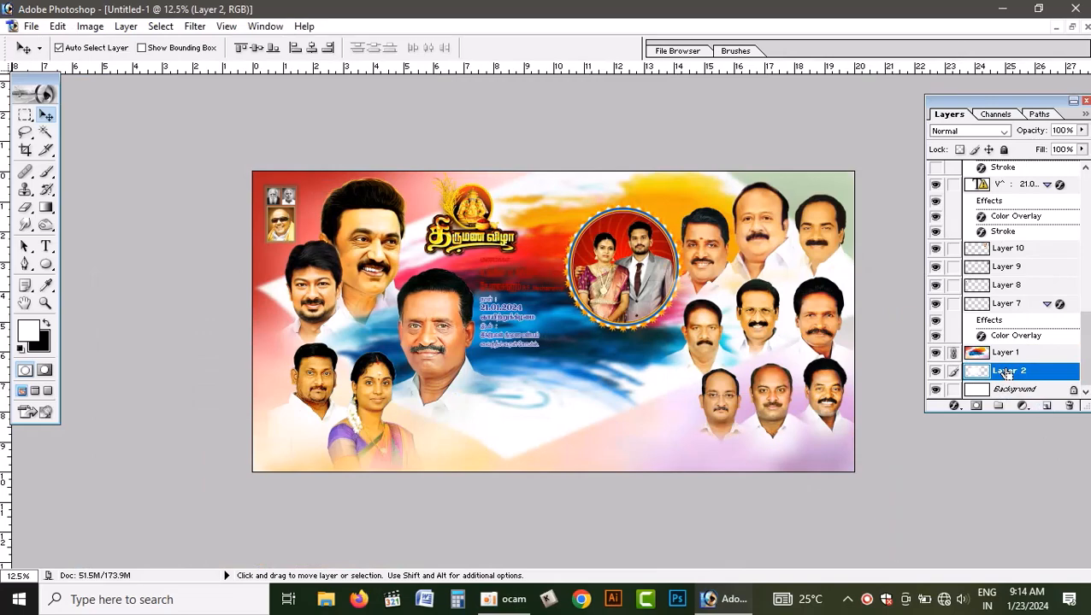
pyautogui.moveTo(1007, 374); pyautogui.dragTo(1005, 349)
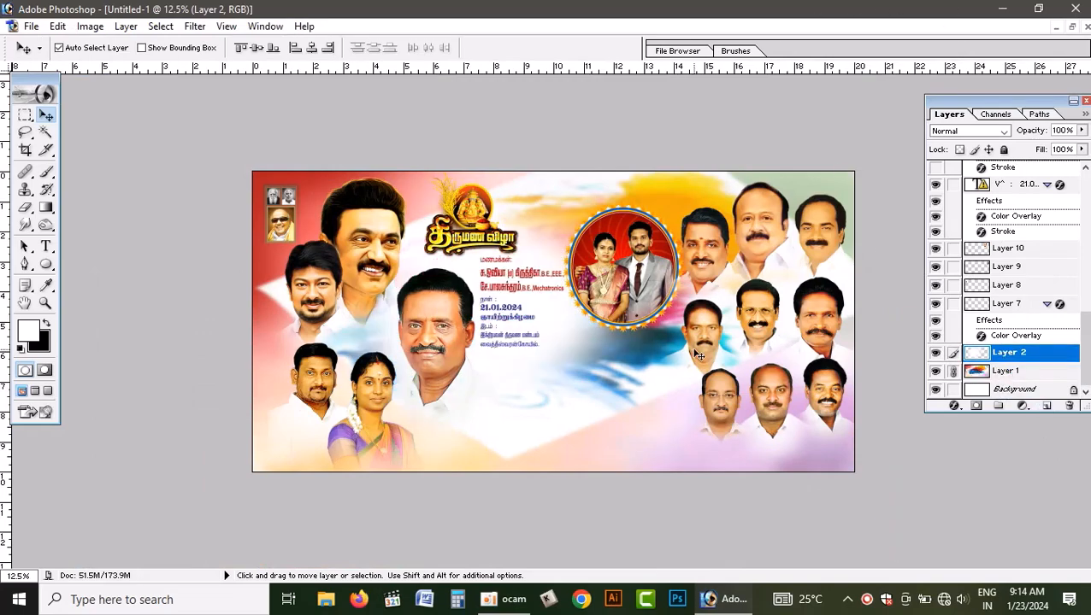
pyautogui.hotkey('ctrl', '+')
pyautogui.scroll(1, 658, 282)
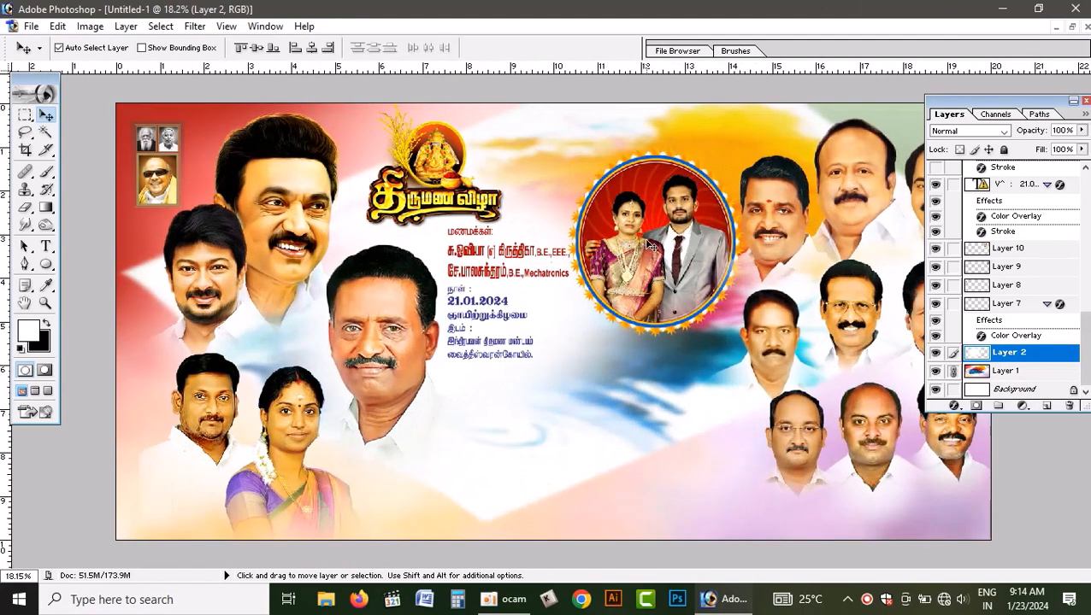
# - Shift the wedding title and text group slightly left, and move the linked left-hand portraits left and slightly down
pyautogui.click(643, 237)
pyautogui.hotkey('ctrl', '-')
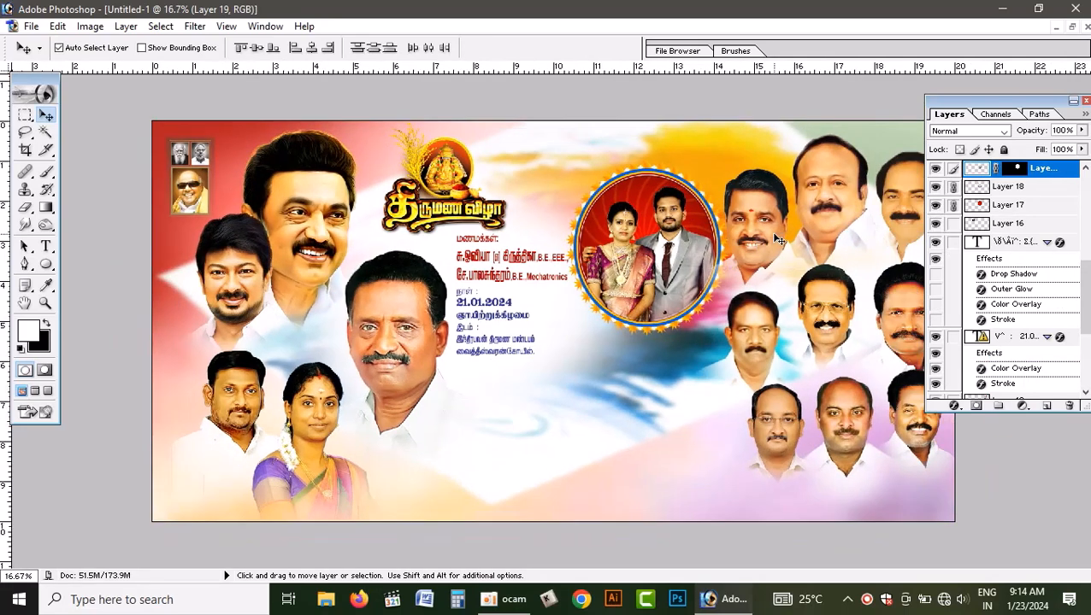
pyautogui.hotkey('ctrl', '-')
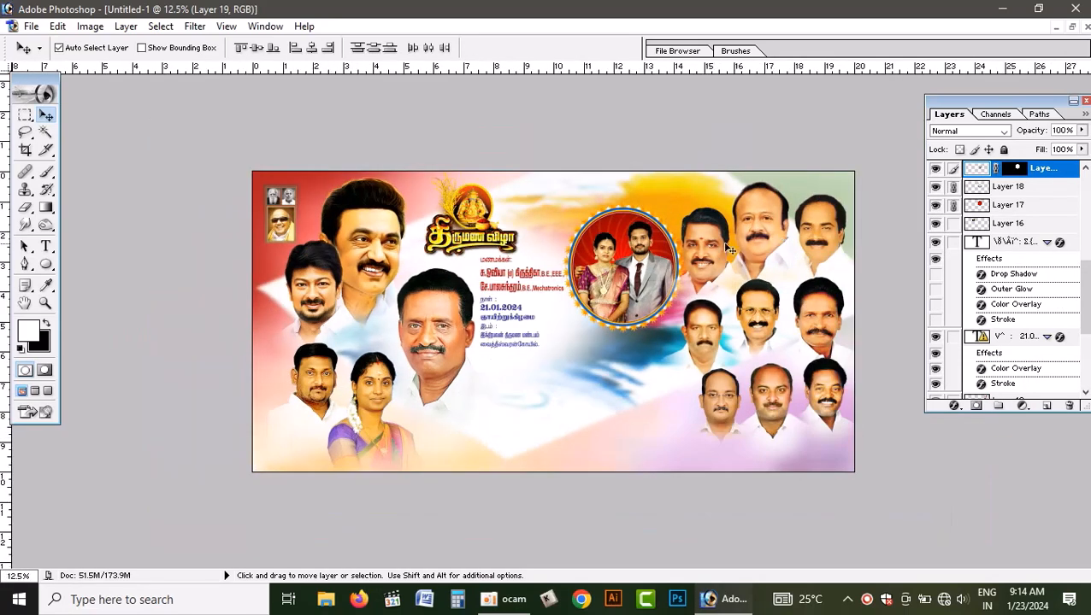
pyautogui.moveTo(477, 246); pyautogui.dragTo(470, 250)
pyautogui.moveTo(436, 347); pyautogui.dragTo(420, 351)
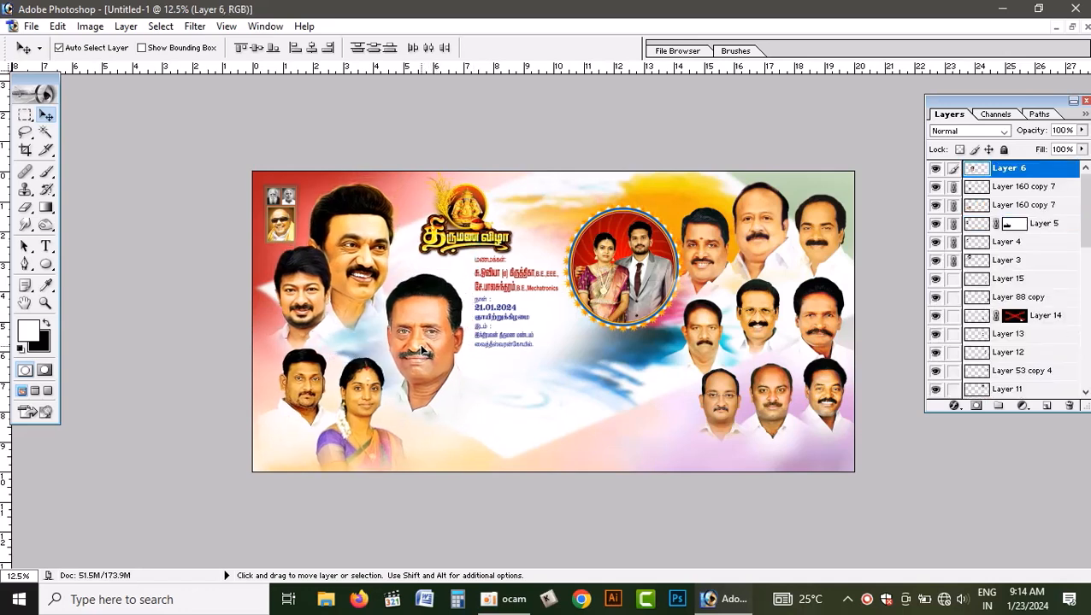
# - Nudge the wedding title and text group further left, and shift the circular couple photo slightly left
pyautogui.click(494, 245)
pyautogui.moveTo(493, 246); pyautogui.dragTo(485, 247)
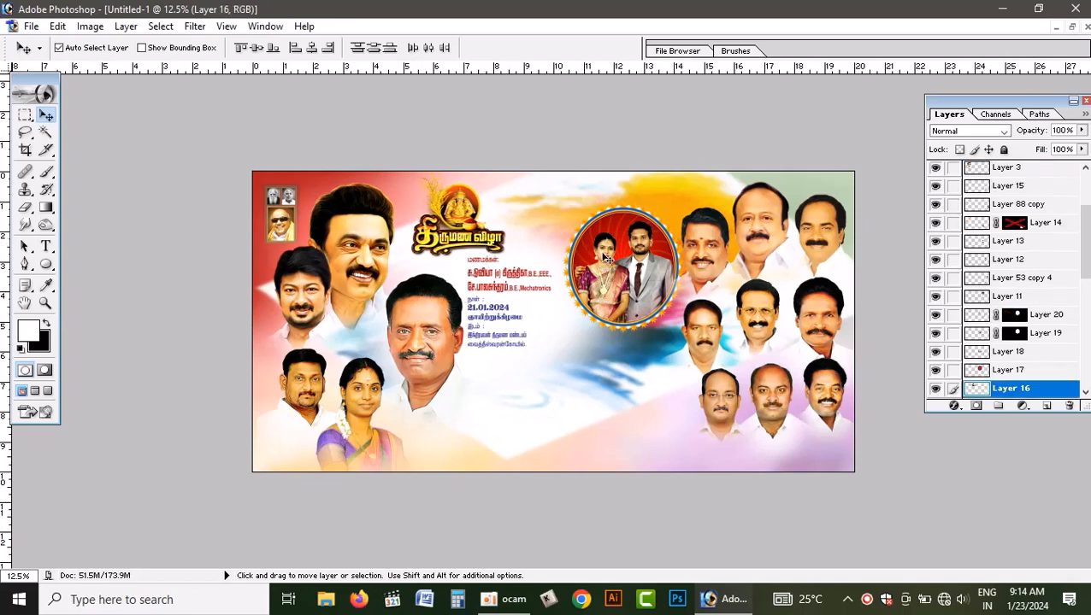
pyautogui.moveTo(605, 258); pyautogui.dragTo(614, 273)
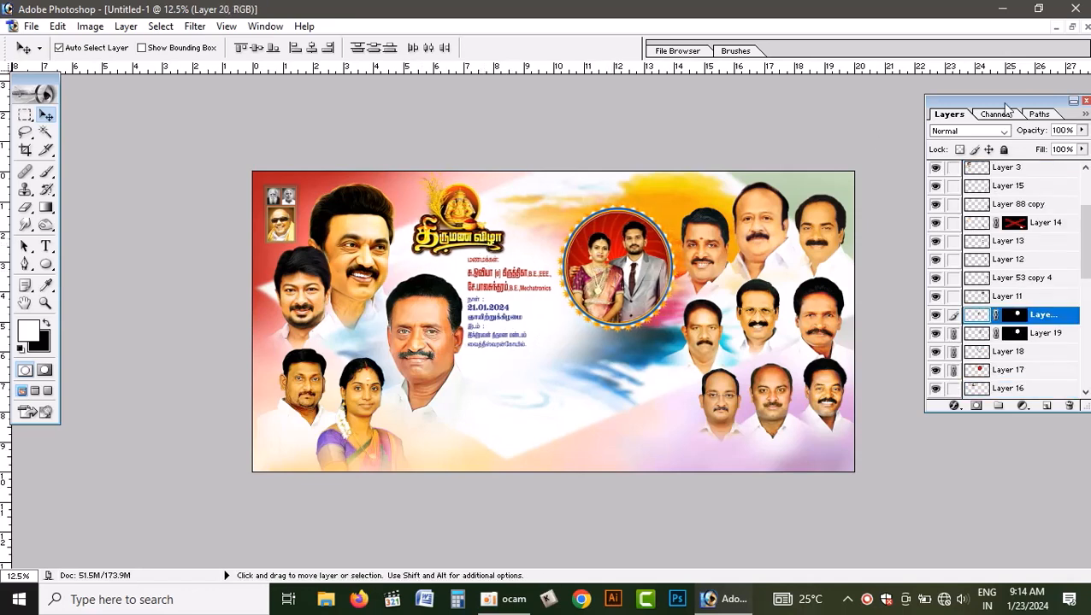
# - Copy the linked host name heading from the finished PSD and place it above the circular couple photo in the maximized new document
pyautogui.click(1073, 27)
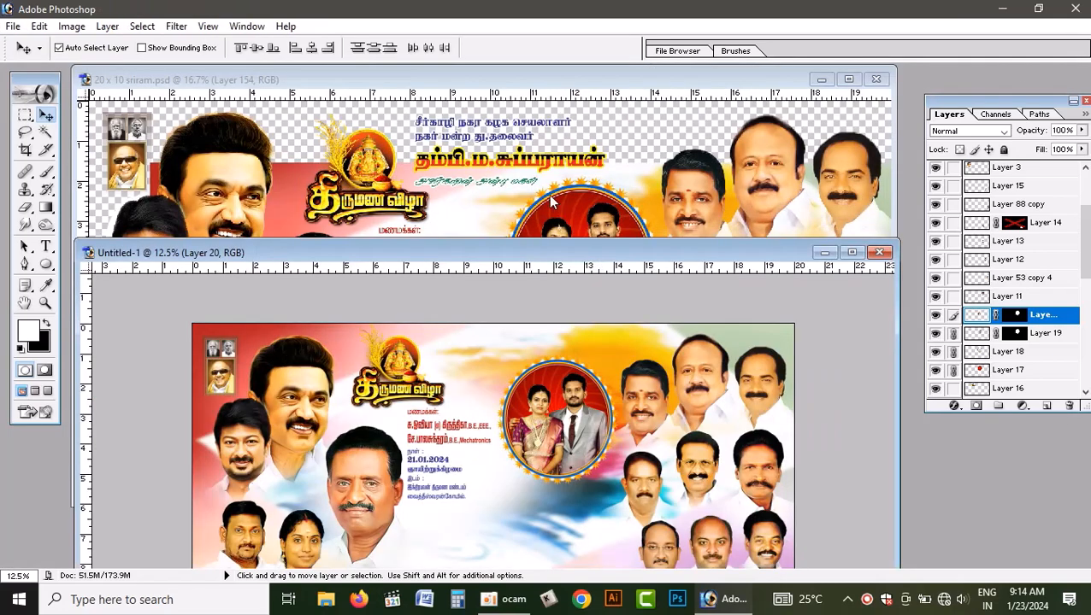
pyautogui.click(519, 167)
pyautogui.click(521, 161)
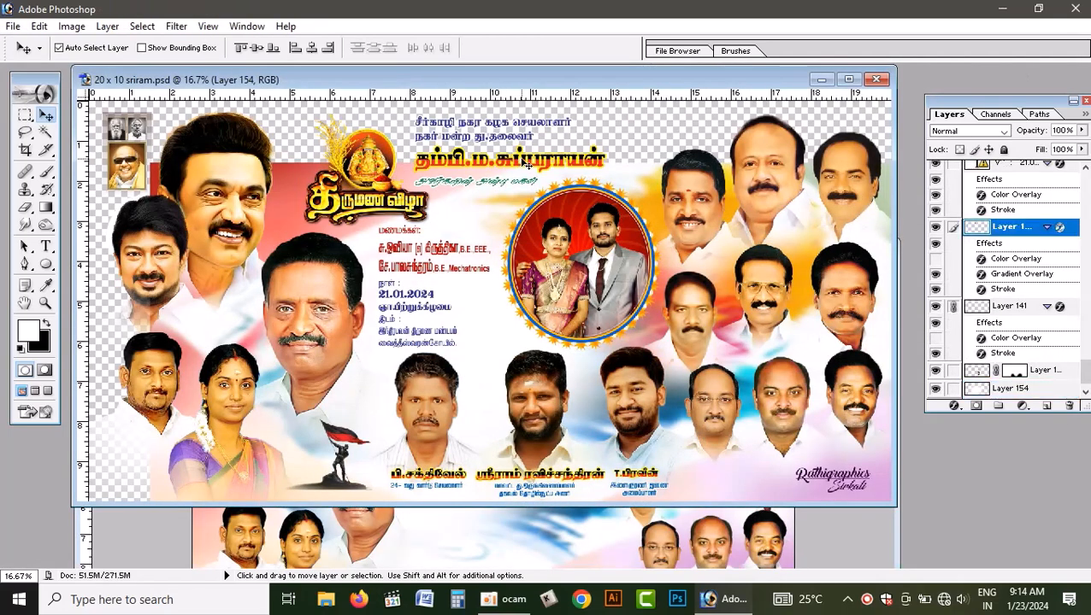
pyautogui.moveTo(524, 162); pyautogui.dragTo(530, 495)
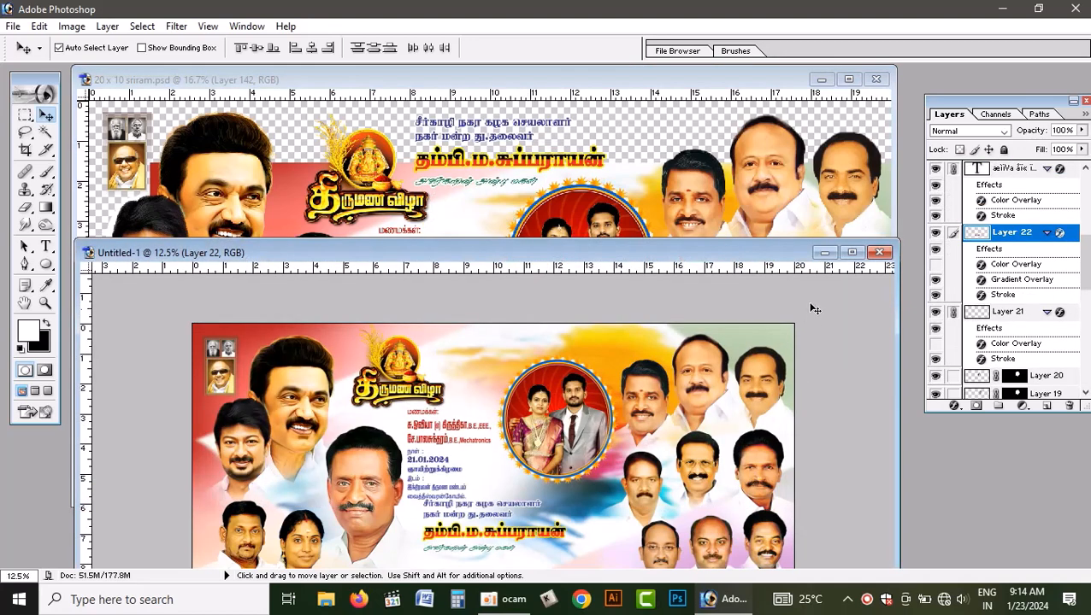
pyautogui.click(852, 252)
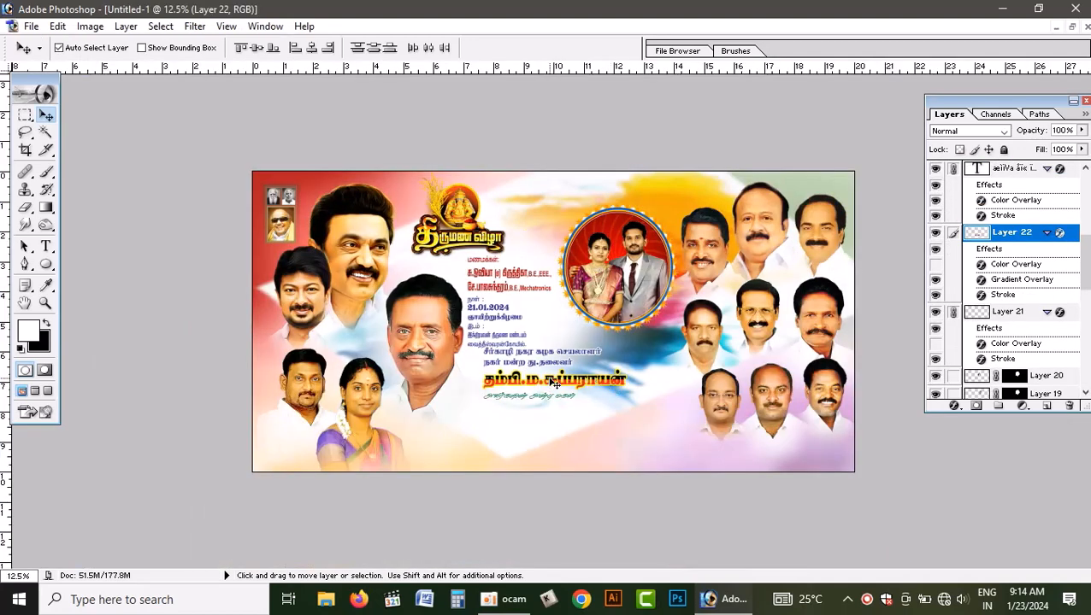
pyautogui.moveTo(556, 384); pyautogui.dragTo(564, 209)
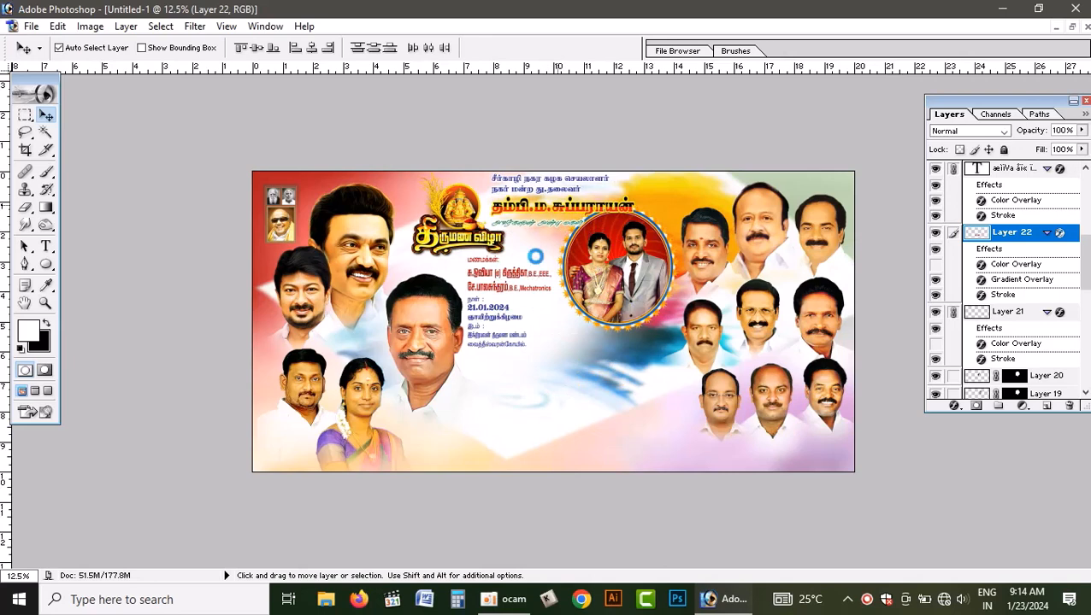
# - Lower the wedding title and text group and the circular couple photo slightly to make room for the heading
pyautogui.moveTo(469, 246); pyautogui.dragTo(469, 265)
pyautogui.moveTo(628, 248); pyautogui.dragTo(630, 288)
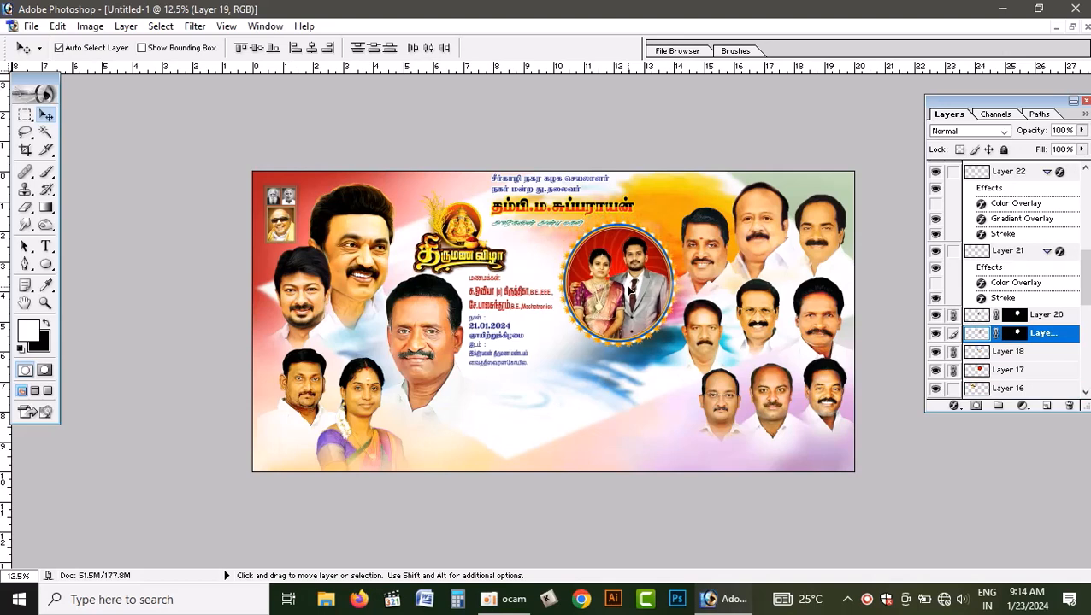
pyautogui.click(572, 213)
pyautogui.moveTo(571, 211); pyautogui.dragTo(558, 213)
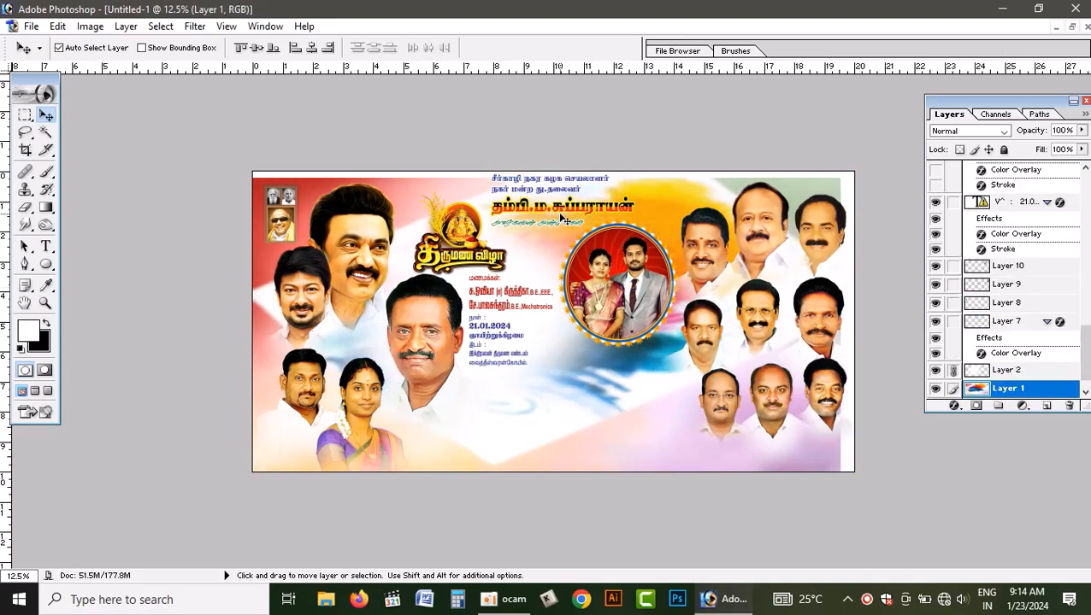
pyautogui.hotkey('ctrl', 'z')
# - Nudge the linked host name heading slightly down from the banner's upper edge
pyautogui.click(554, 205)
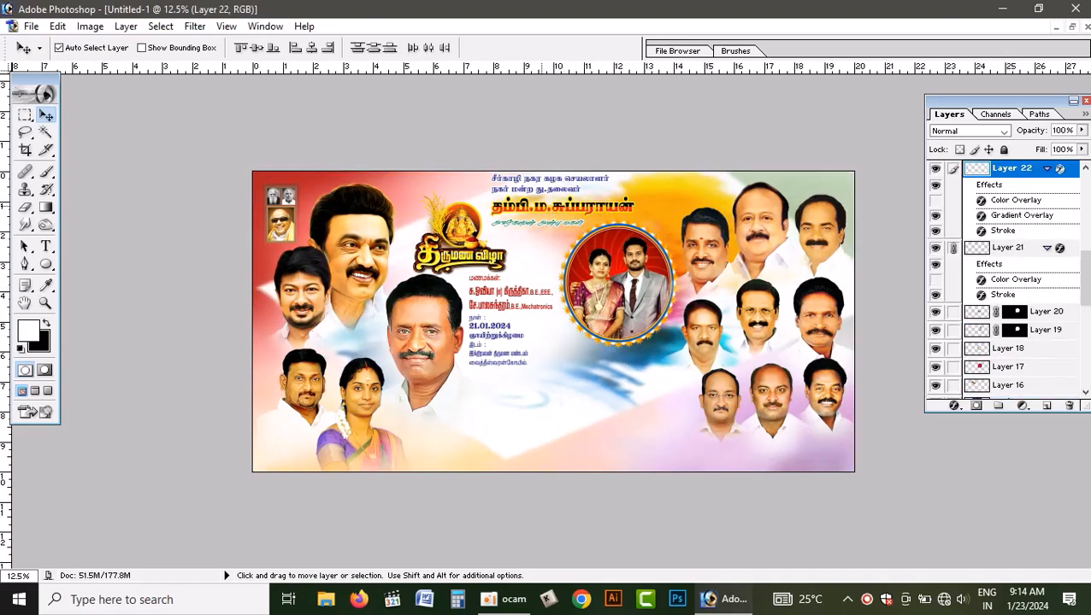
pyautogui.moveTo(536, 211); pyautogui.dragTo(541, 214)
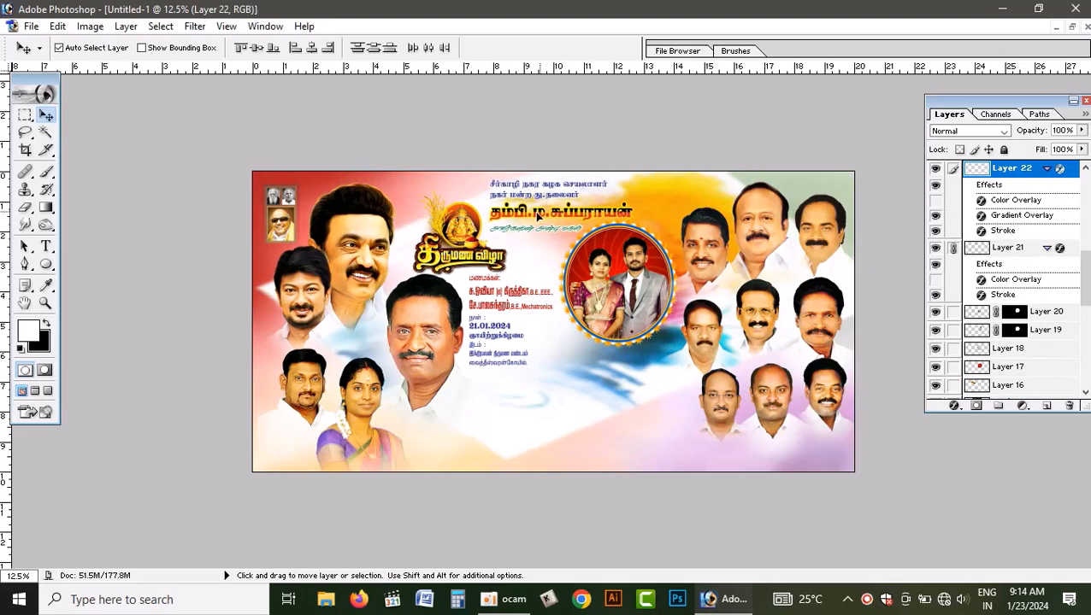
# - In the finished PSD, link the middle portrait, Layer 149, with the lower-centre portraits on either side of it
pyautogui.click(1072, 28)
pyautogui.click(607, 176)
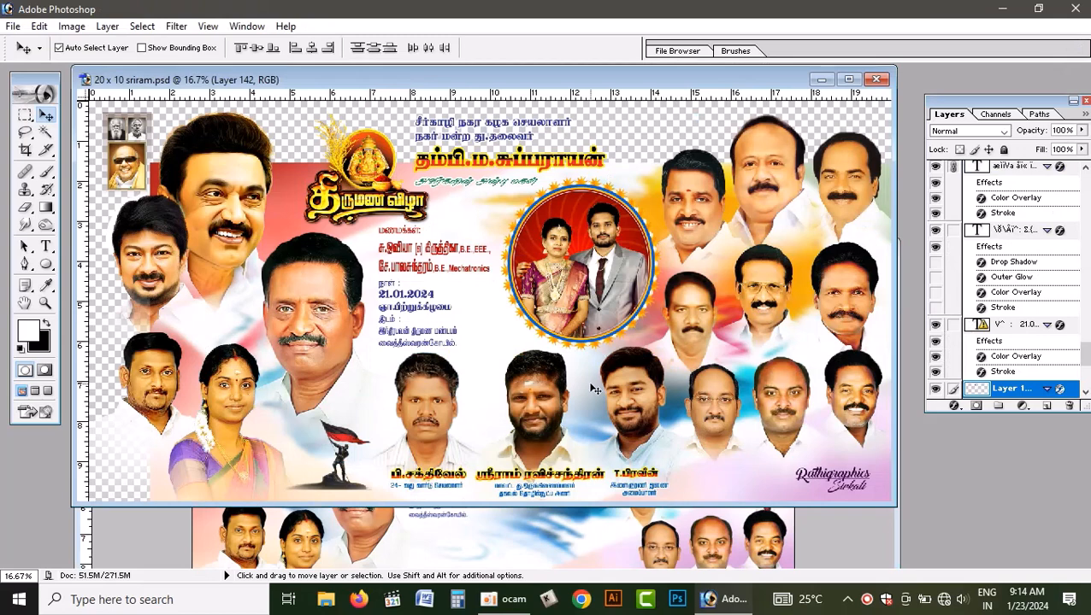
pyautogui.moveTo(428, 417); pyautogui.dragTo(451, 392)
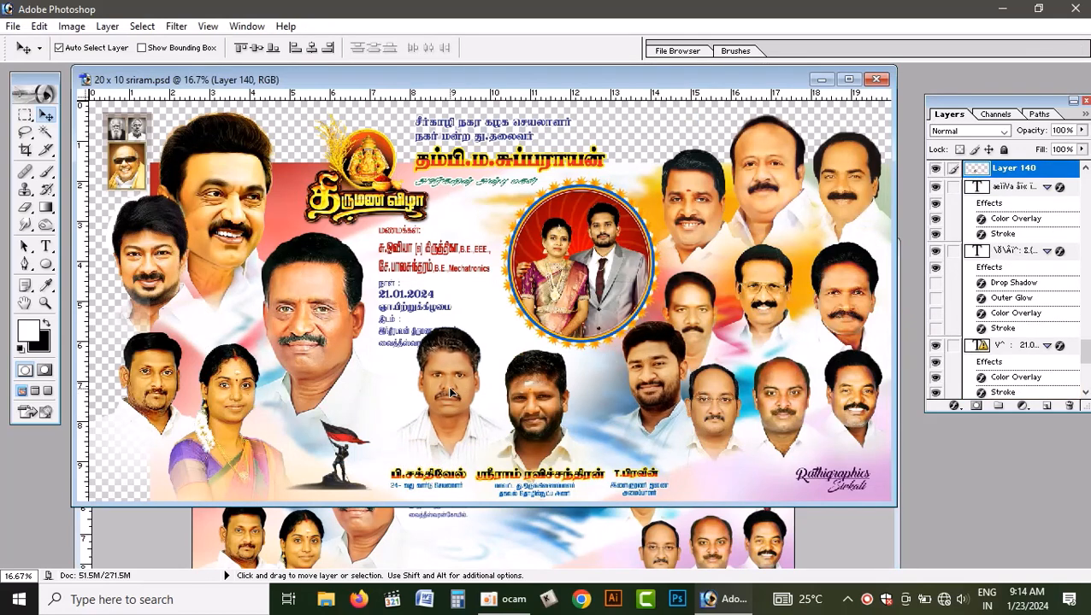
pyautogui.hotkey('ctrl', 'z')
pyautogui.rightClick(530, 407)
pyautogui.click(552, 419)
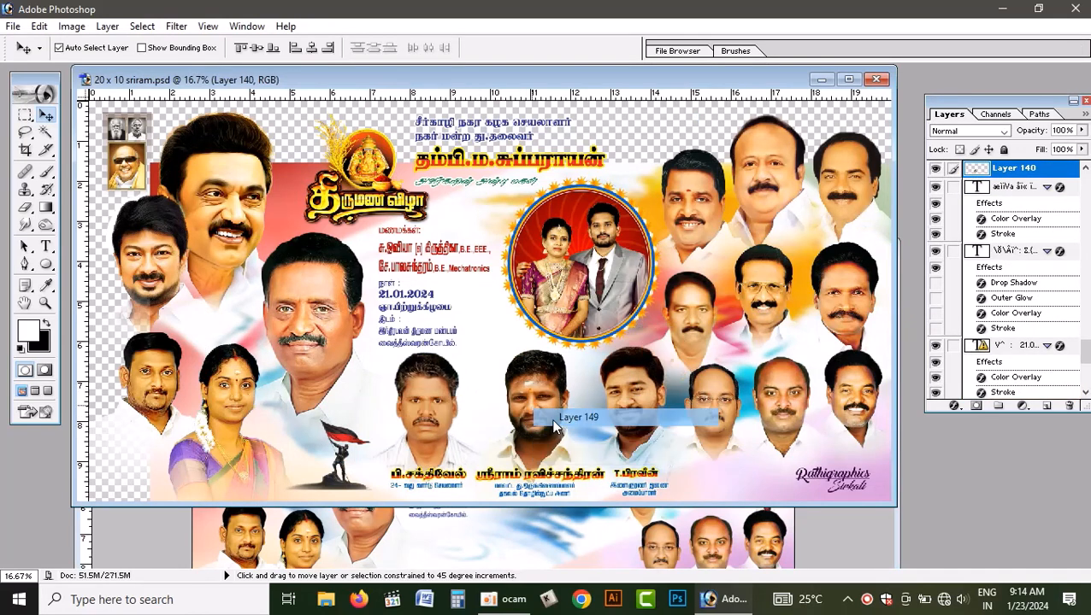
pyautogui.moveTo(546, 411); pyautogui.dragTo(560, 393)
pyautogui.hotkey('ctrl', 'z')
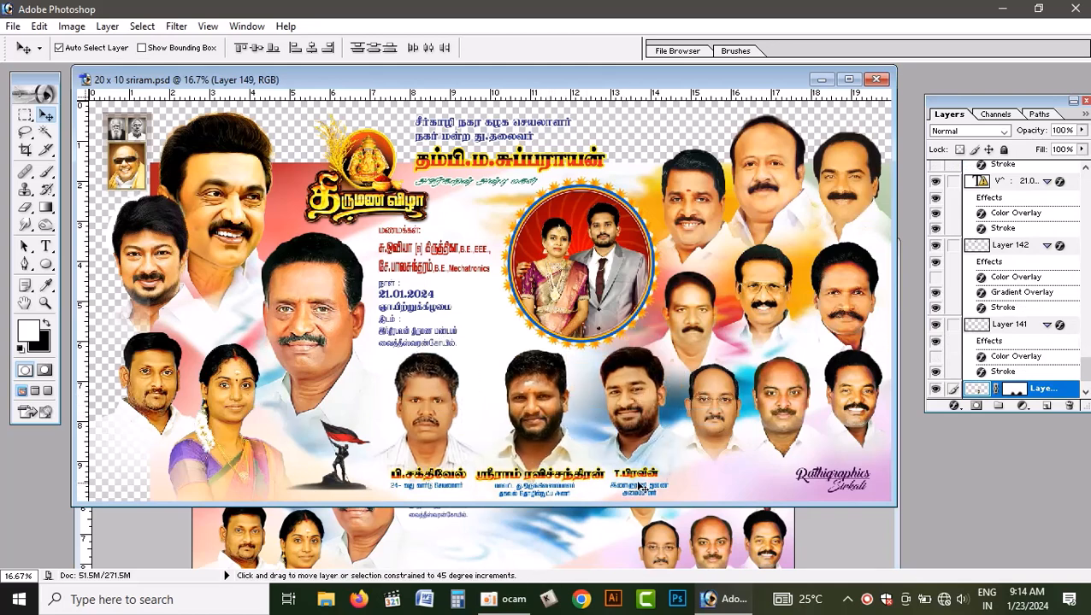
# - Link the three name captions beneath the lower-centre portraits to the portrait group
pyautogui.rightClick(644, 475)
pyautogui.click(681, 485)
pyautogui.rightClick(557, 479)
pyautogui.click(585, 484)
pyautogui.rightClick(462, 477)
pyautogui.click(494, 484)
# - Try moving the linked lower-centre portraits together with their name captions, undoing each test move
pyautogui.moveTo(438, 419); pyautogui.dragTo(484, 393)
pyautogui.hotkey('ctrl', 'z')
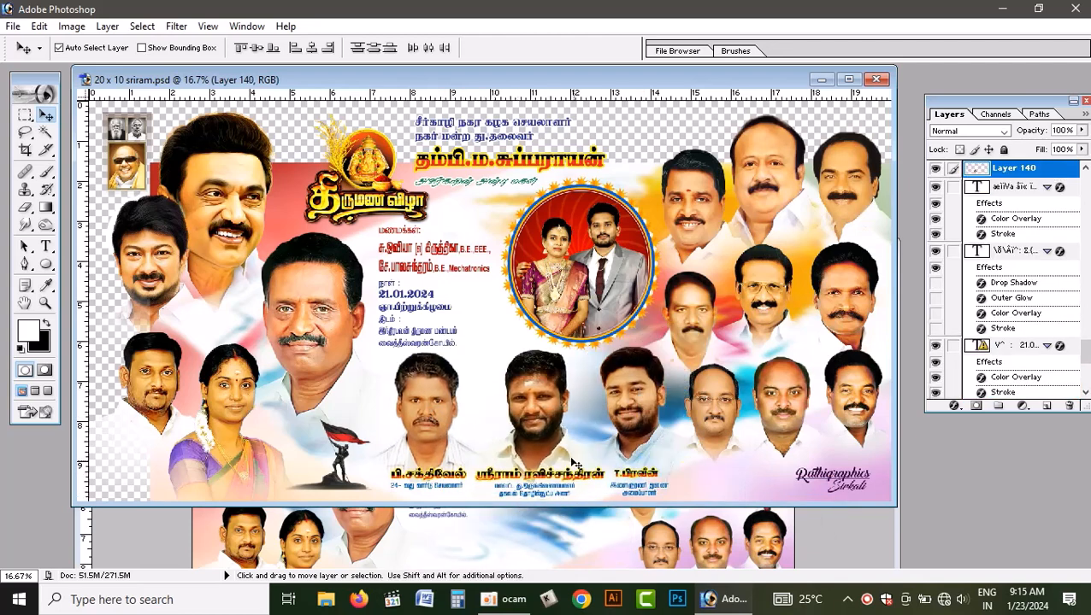
pyautogui.moveTo(555, 413); pyautogui.dragTo(620, 390)
pyautogui.hotkey('ctrl', 'z')
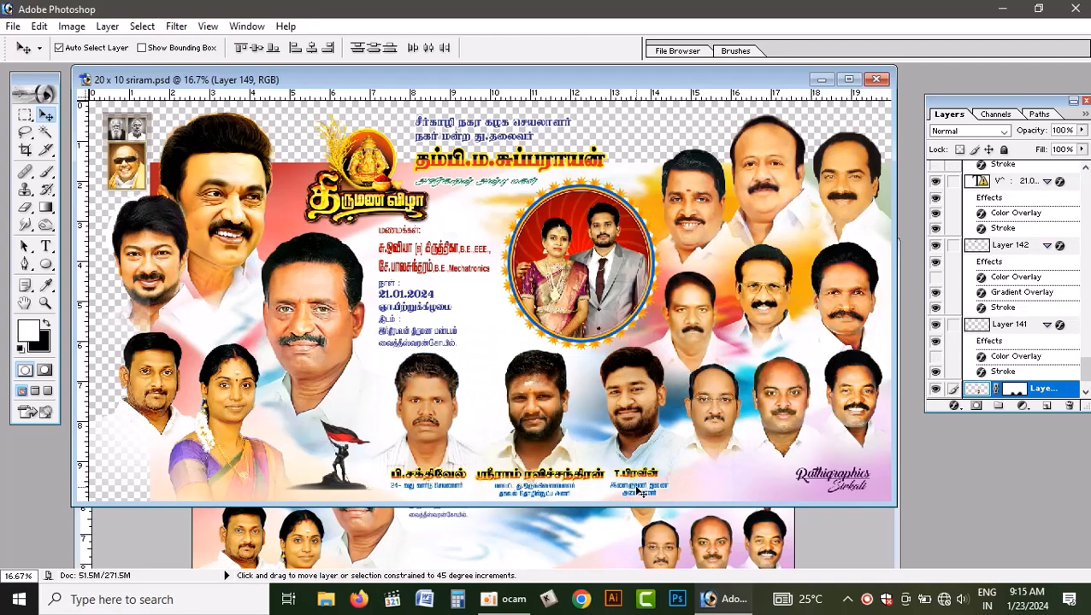
# - Link the small designation lines under the three names to the lower-centre portrait group
pyautogui.rightClick(637, 491)
pyautogui.press('Escape')
pyautogui.rightClick(544, 495)
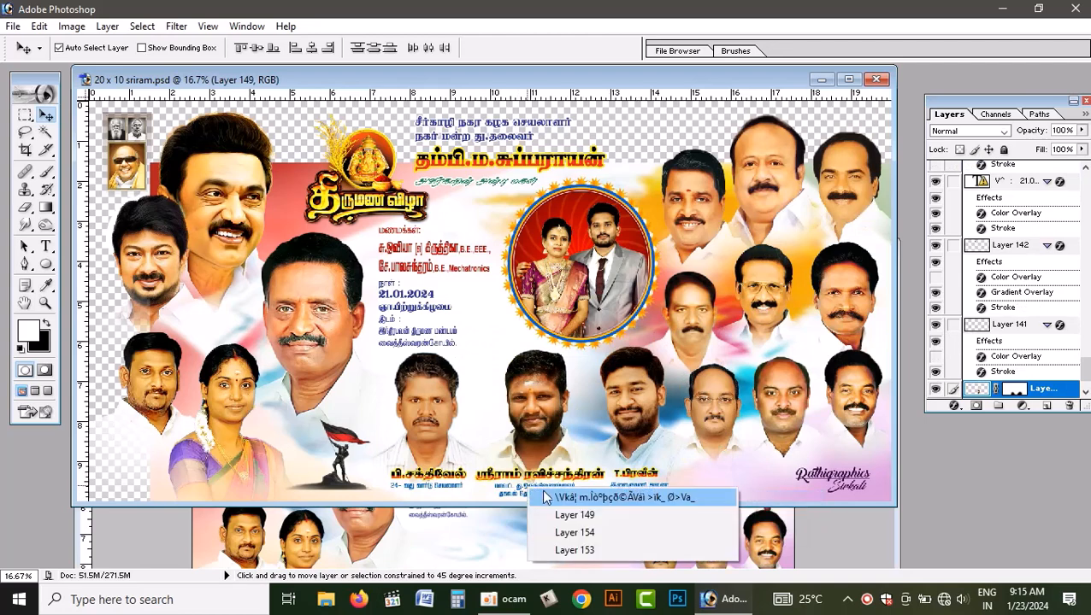
pyautogui.keyDown('shift'); pyautogui.click(550, 497); pyautogui.keyUp('shift')
pyautogui.keyDown('shift'); pyautogui.rightClick(451, 488); pyautogui.keyUp('shift')
pyautogui.keyDown('shift'); pyautogui.click(474, 496); pyautogui.keyUp('shift')
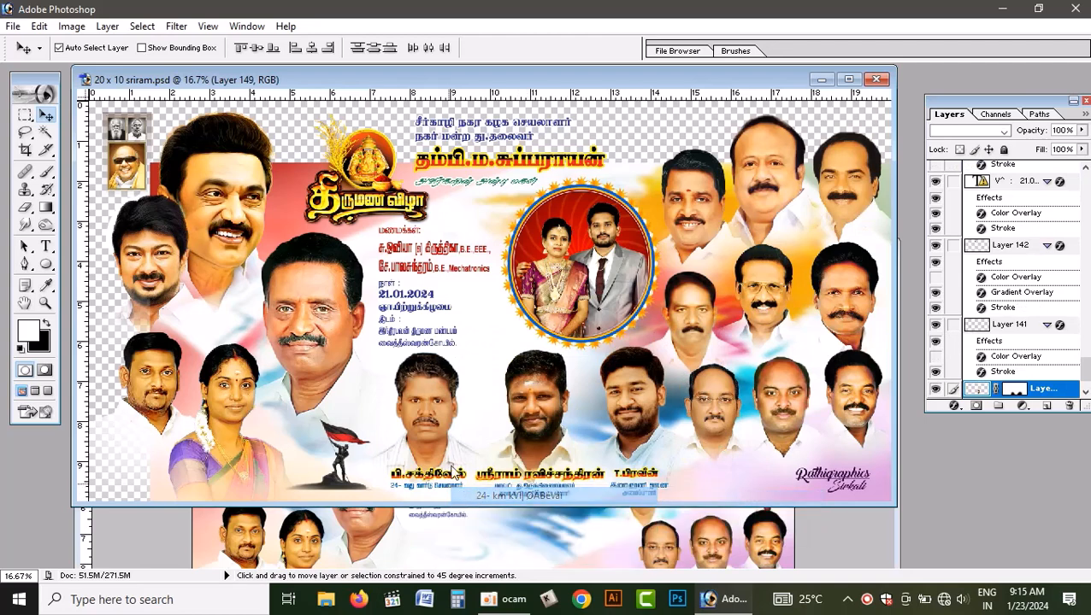
# - Copy the linked portraits with their captions into the new document and position them along the banner's lower centre
pyautogui.moveTo(439, 417); pyautogui.dragTo(467, 539)
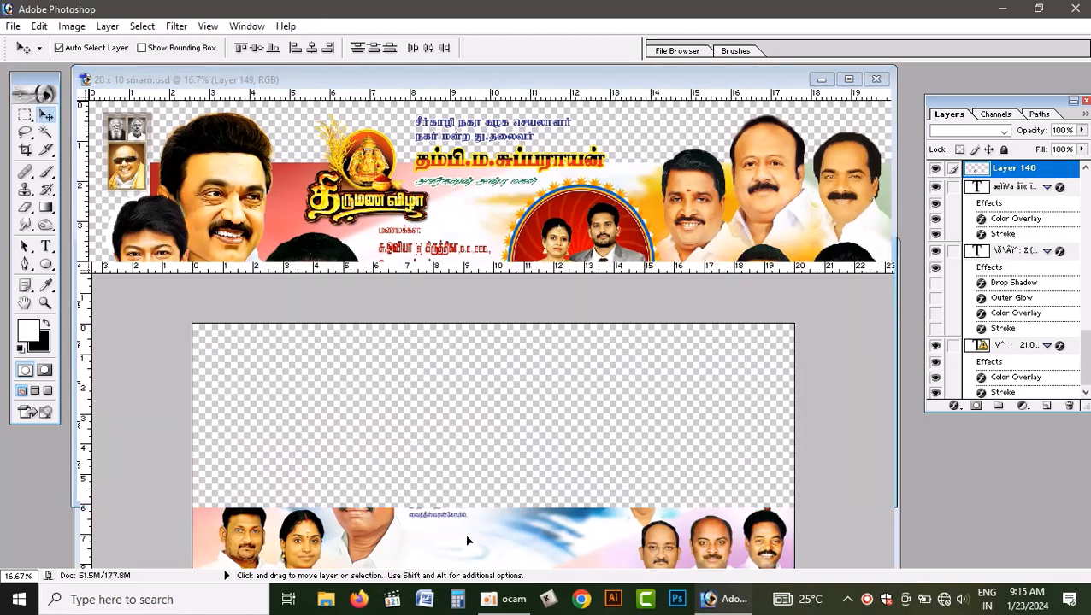
pyautogui.click(852, 253)
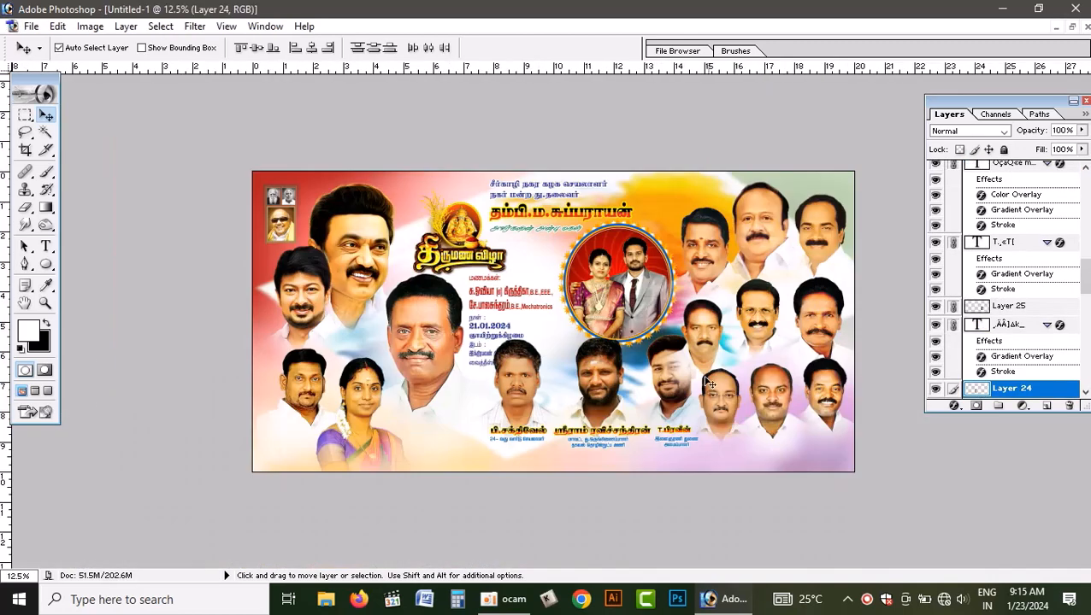
pyautogui.moveTo(565, 412); pyautogui.dragTo(573, 412)
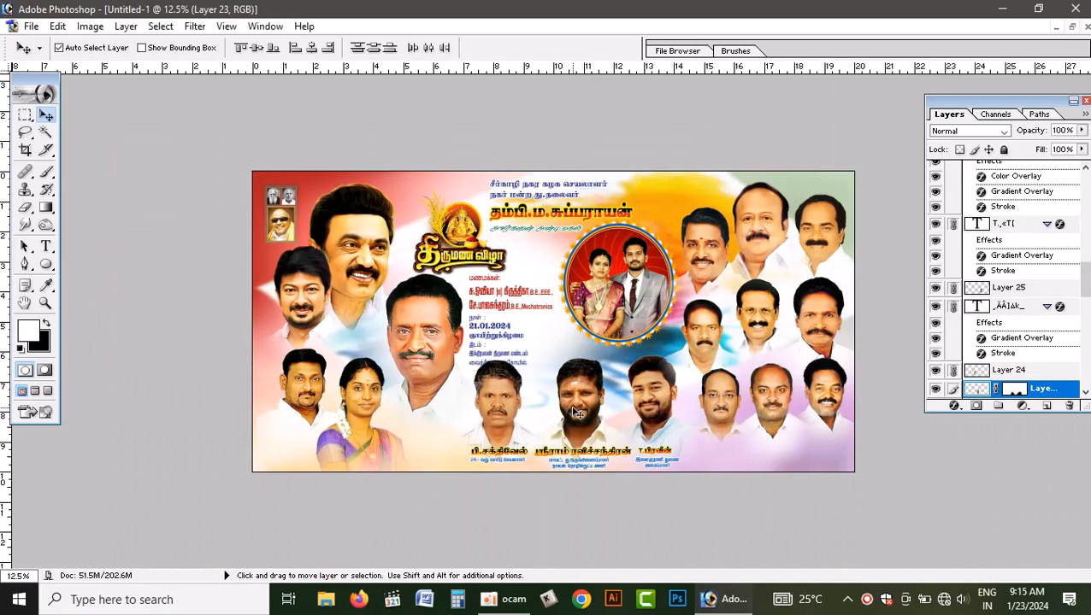
# - Move the Layer 13 portrait between Layer 53 copy 4 and Layer 11 in the layer order
pyautogui.hotkey('ctrl', '+')
pyautogui.hotkey('ctrl', '0')
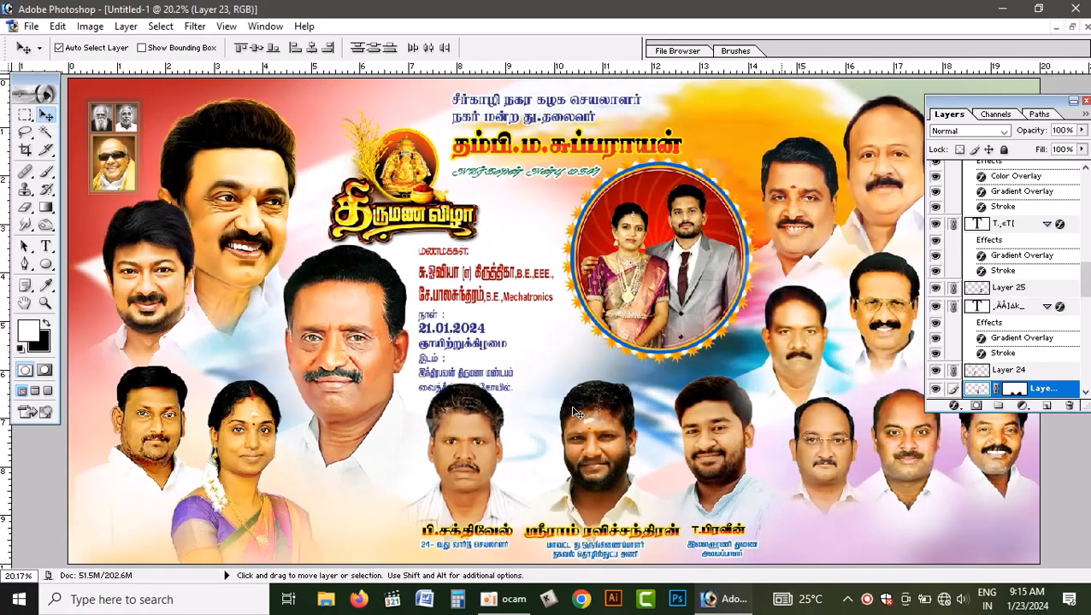
pyautogui.click(797, 354)
pyautogui.hotkey('ctrl', '[')
pyautogui.hotkey('ctrl', '[')
pyautogui.hotkey('ctrl', '[')
pyautogui.hotkey('ctrl', '[')
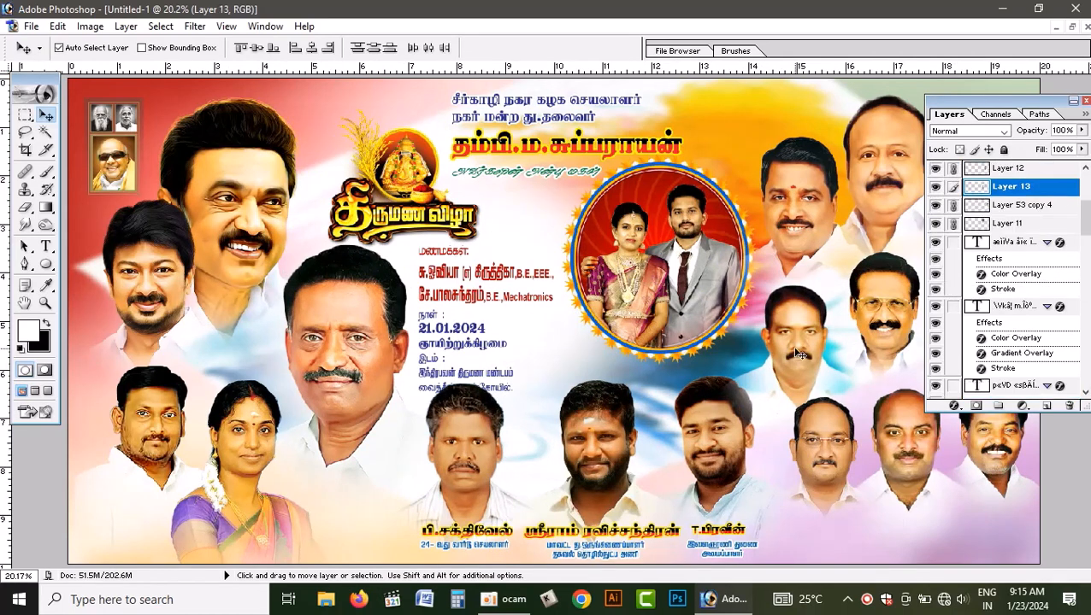
pyautogui.hotkey('ctrl', ']')
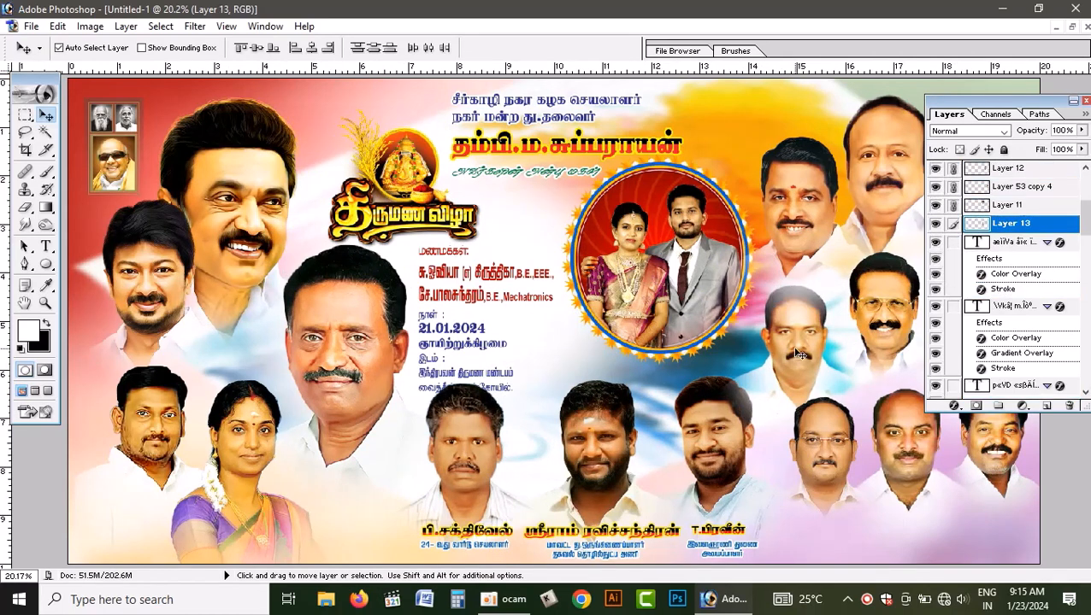
pyautogui.hotkey('ctrl', ']')
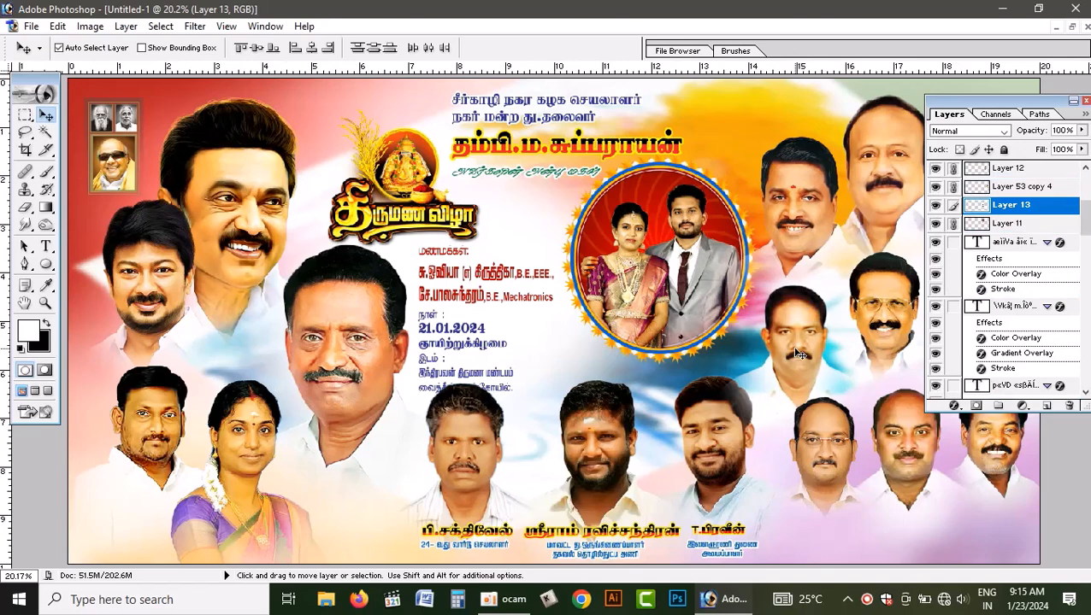
# - Bring the Layer 25 portrait, rightmost of the three lower-centre people, to the front of the layer order
pyautogui.click(730, 470)
pyautogui.hotkey('ctrl', ']')
pyautogui.hotkey('ctrl', ']')
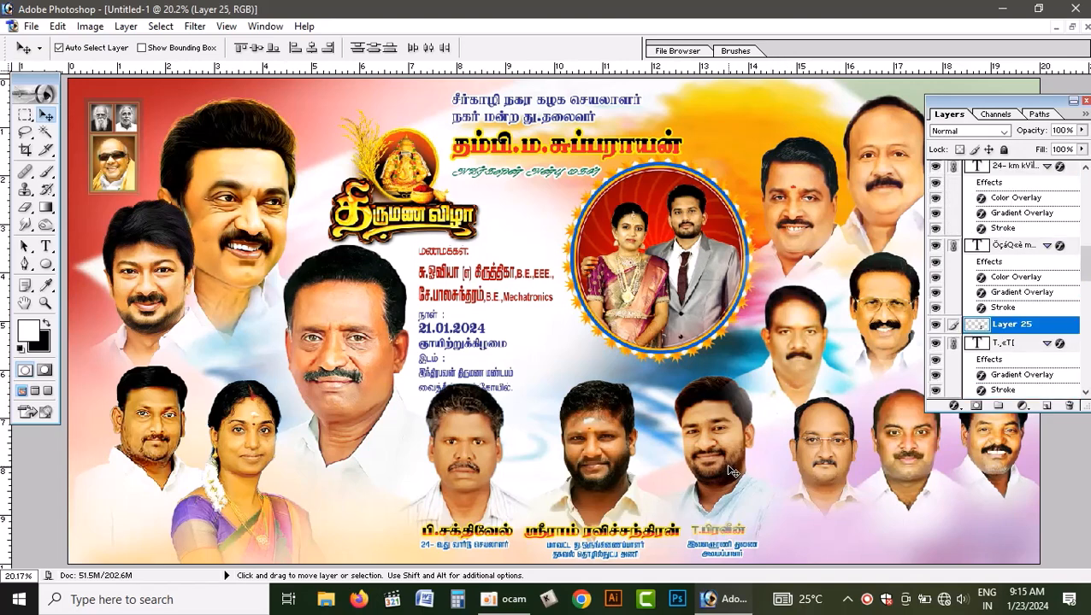
pyautogui.hotkey('ctrl', '[')
pyautogui.hotkey('ctrl', '[')
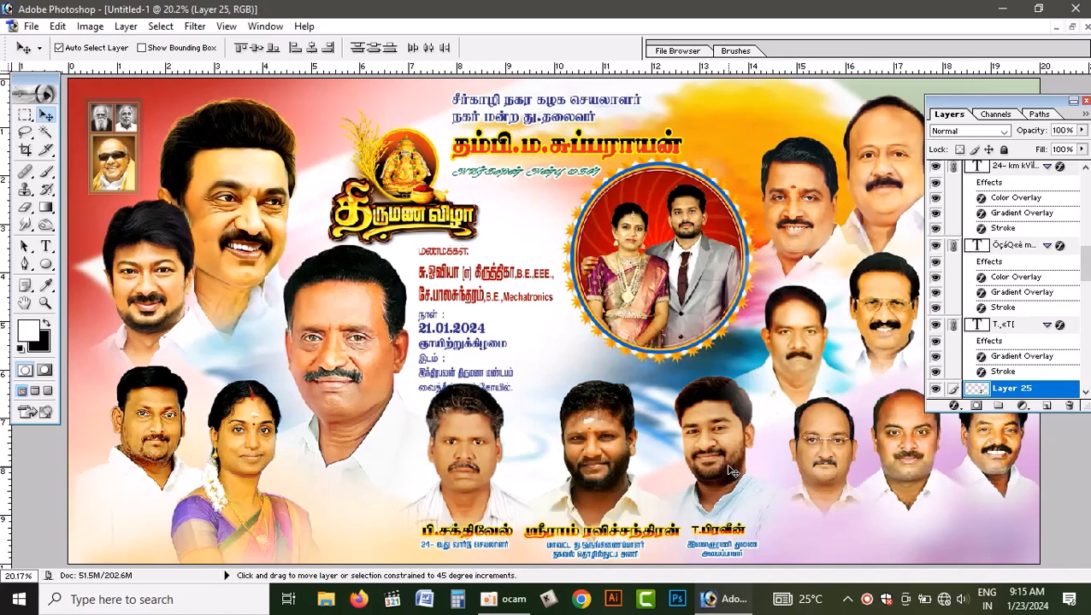
pyautogui.hotkey('ctrl', 'shift', ']')
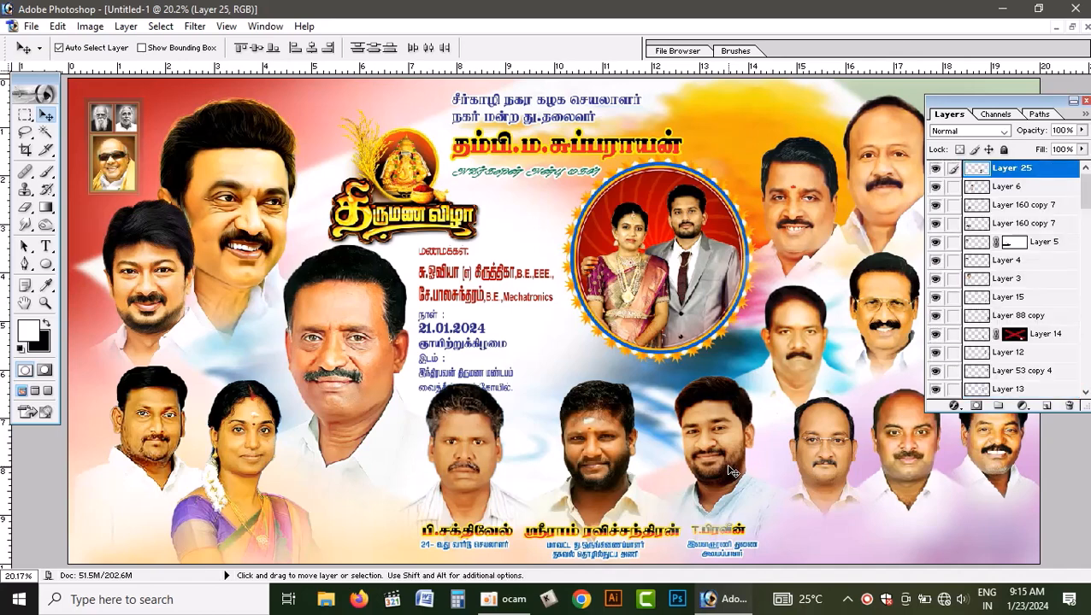
# - Bring the name and designation text under the rightmost lower-centre portrait to the front of the layer order
pyautogui.rightClick(723, 537)
pyautogui.click(775, 484)
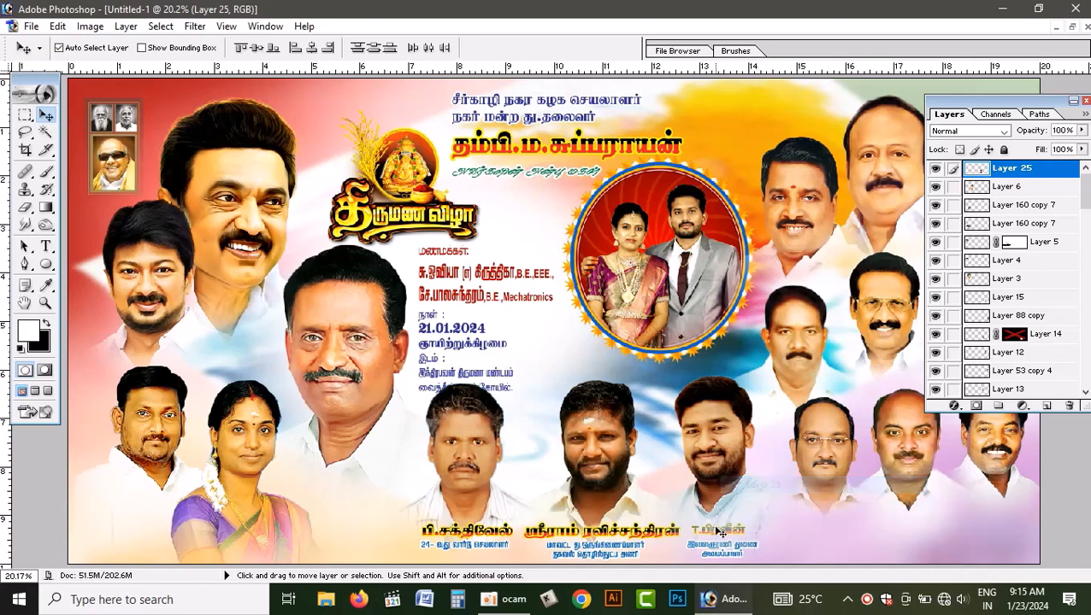
pyautogui.rightClick(718, 528)
pyautogui.click(775, 484)
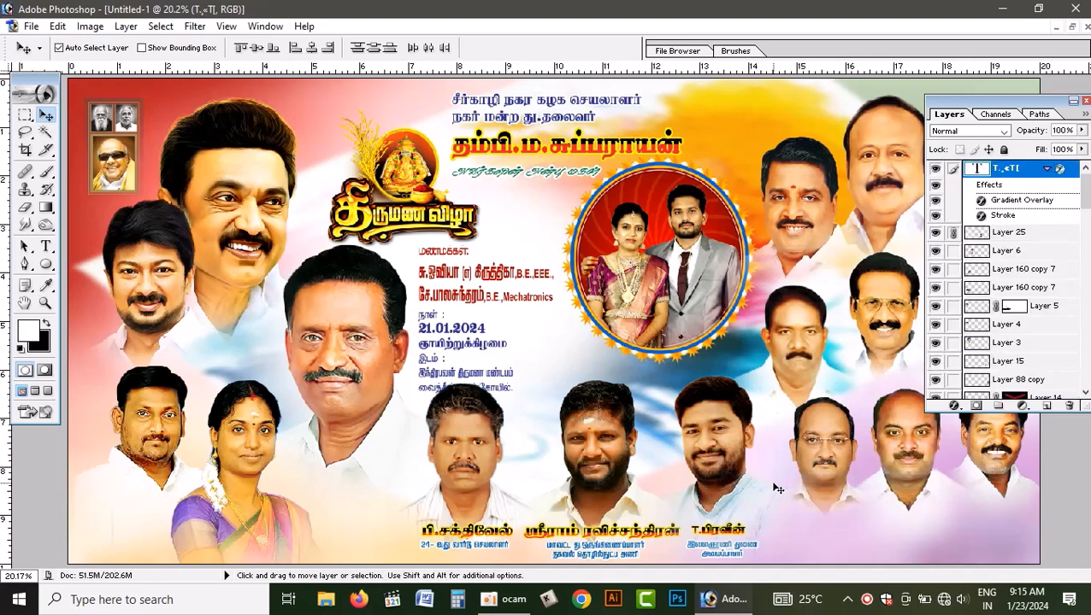
pyautogui.rightClick(714, 558)
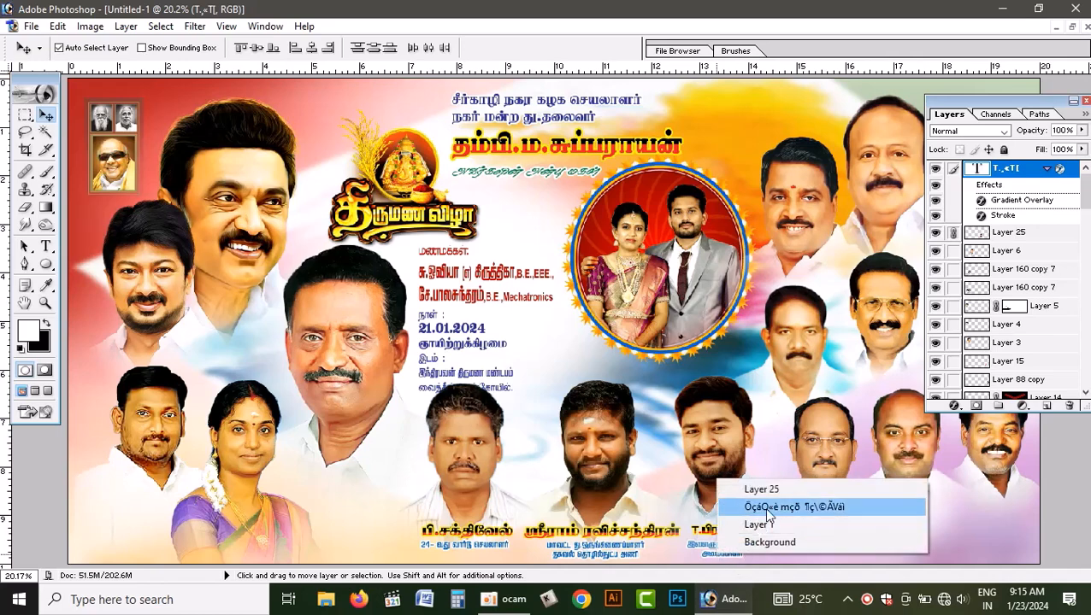
pyautogui.click(767, 506)
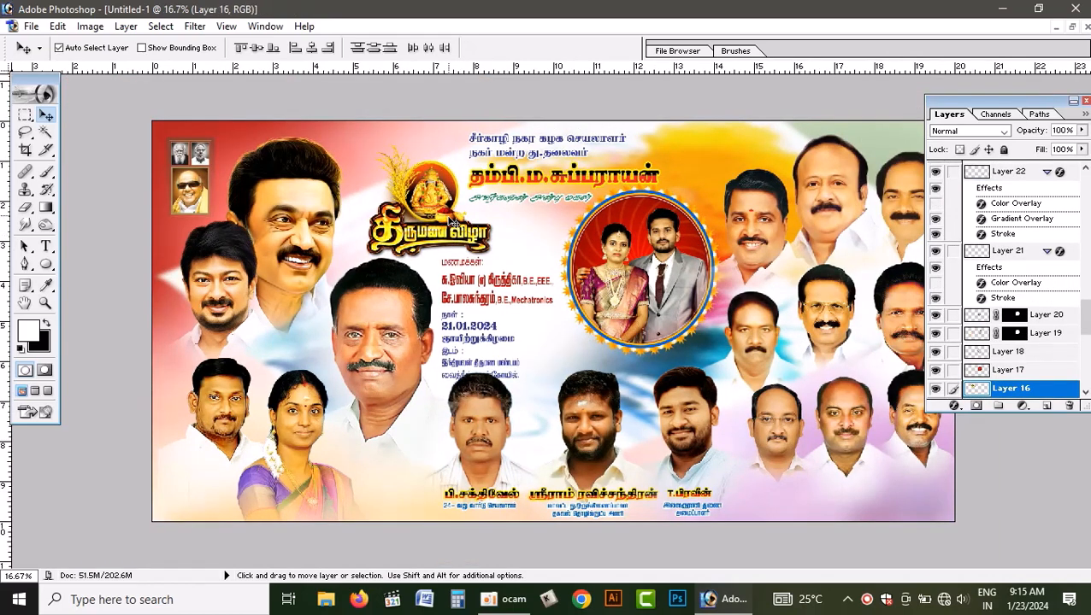
# - Nudge the Ganesha title logo and its linked couple, date and venue text upward, clear of the portrait below
pyautogui.hotkey('shift', 'Up')
pyautogui.hotkey('shift', 'Up')
pyautogui.hotkey('shift', 'Up')
pyautogui.hotkey('shift', 'Up')
pyautogui.hotkey('shift', 'Up')
pyautogui.hotkey('shift', 'Up')
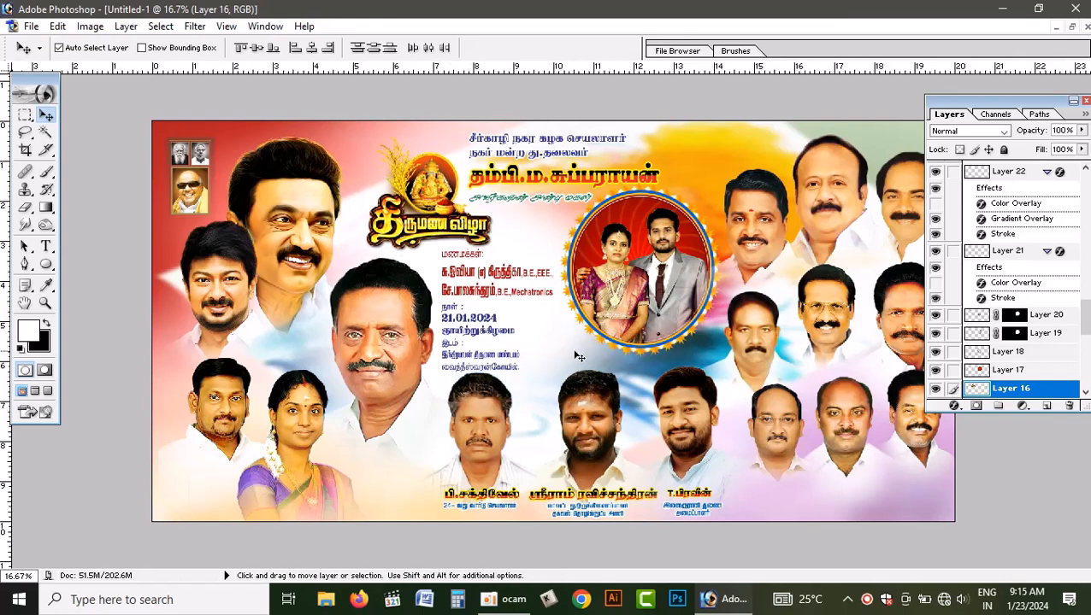
pyautogui.hotkey('shift', 'Up')
pyautogui.hotkey('shift', 'Up')
pyautogui.hotkey('shift', 'Up')
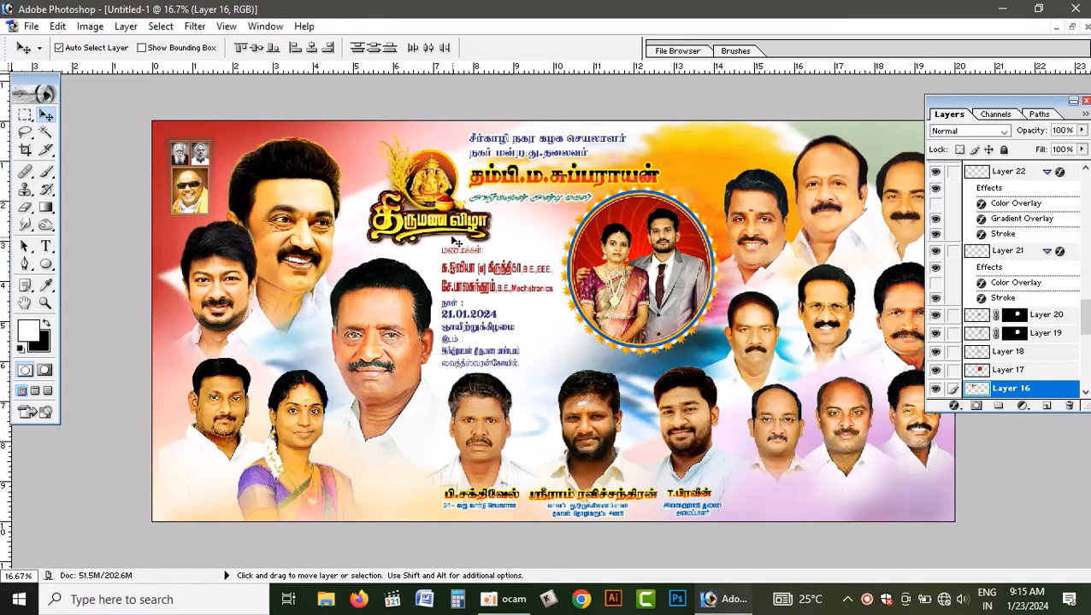
pyautogui.hotkey('shift', 'Up')
pyautogui.hotkey('shift', 'Up')
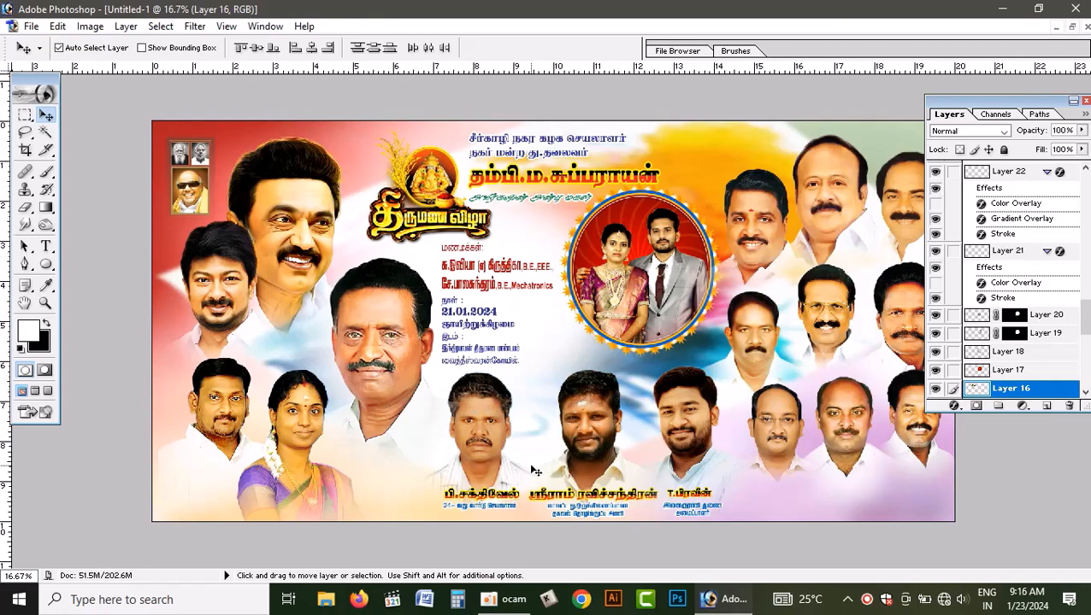
# - Copy the flag-bearer silhouette from 20 x 10 sriram.psd into the new document and place it beside the leftmost lower-centre portrait
pyautogui.click(1073, 28)
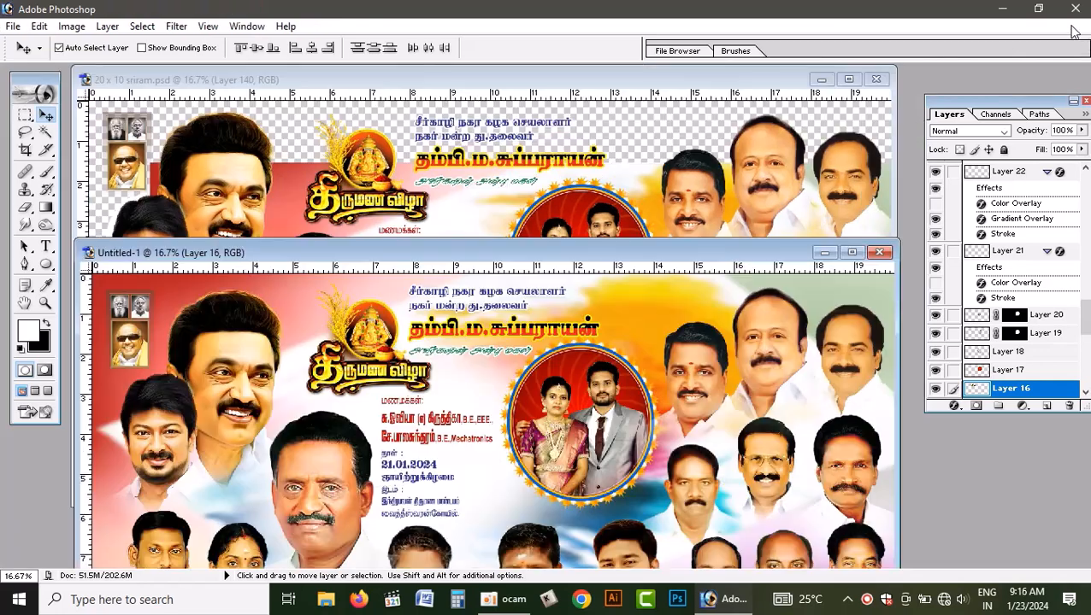
pyautogui.click(465, 192)
pyautogui.moveTo(339, 443); pyautogui.dragTo(360, 540)
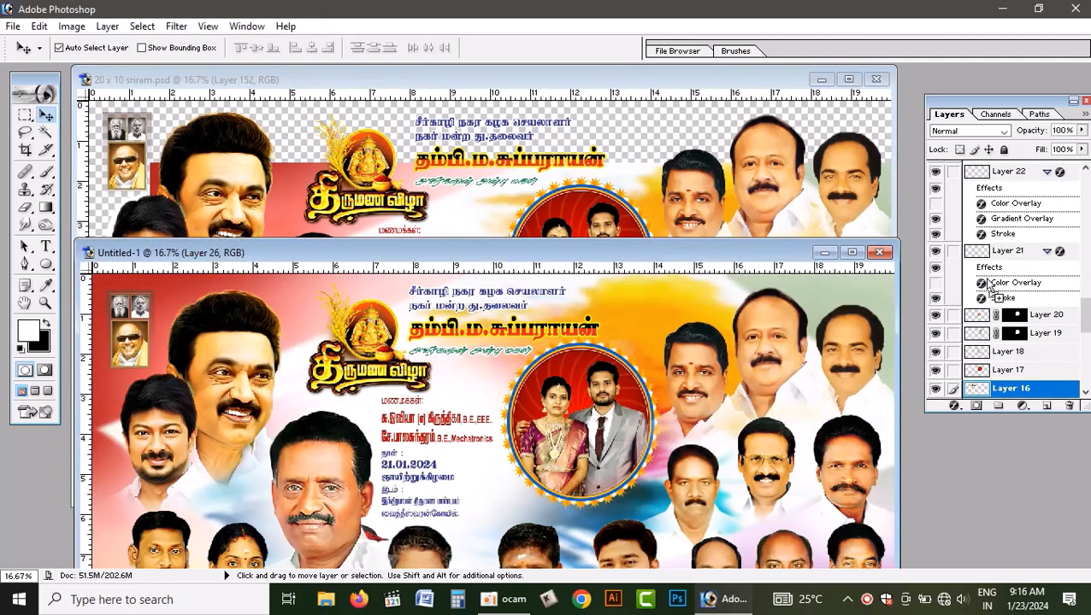
pyautogui.click(851, 252)
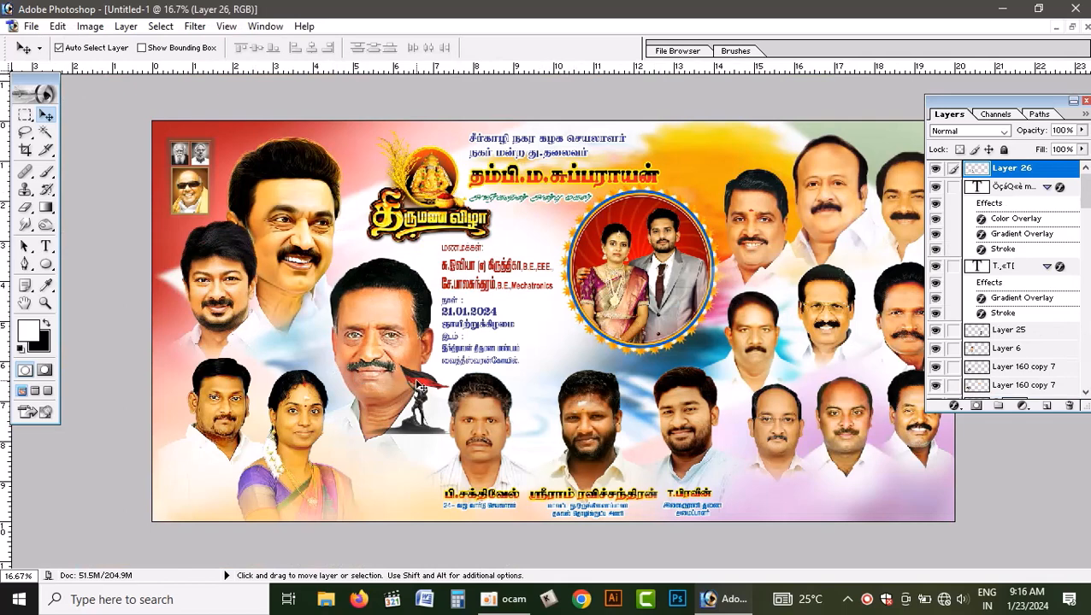
pyautogui.moveTo(419, 387); pyautogui.dragTo(416, 456)
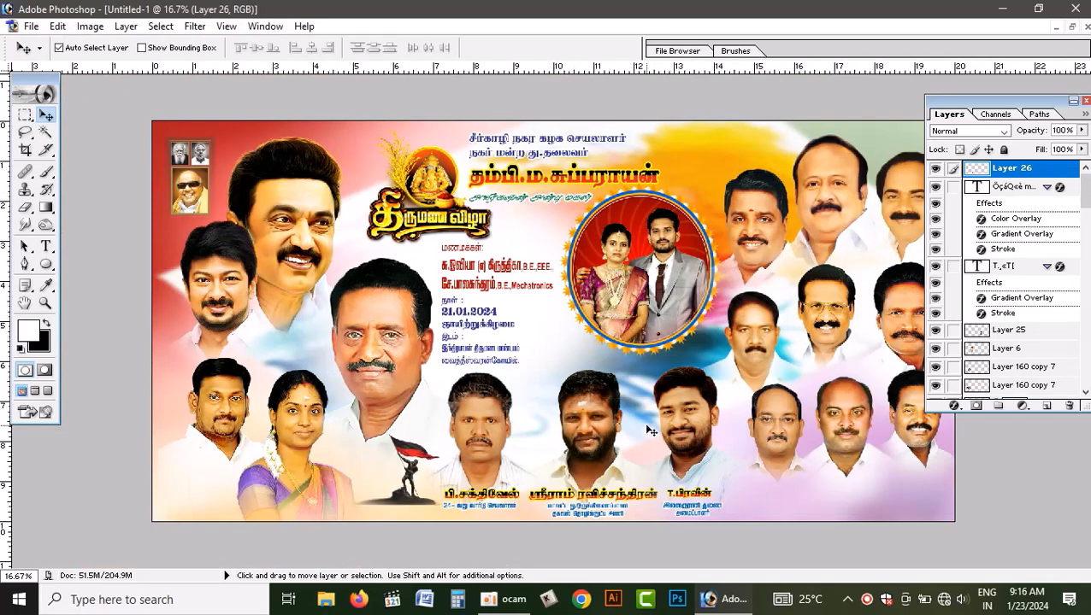
# - Shift the linked lower-centre portraits and captions slightly right, and lower the flag-bearer silhouette a little
pyautogui.moveTo(590, 432); pyautogui.dragTo(596, 431)
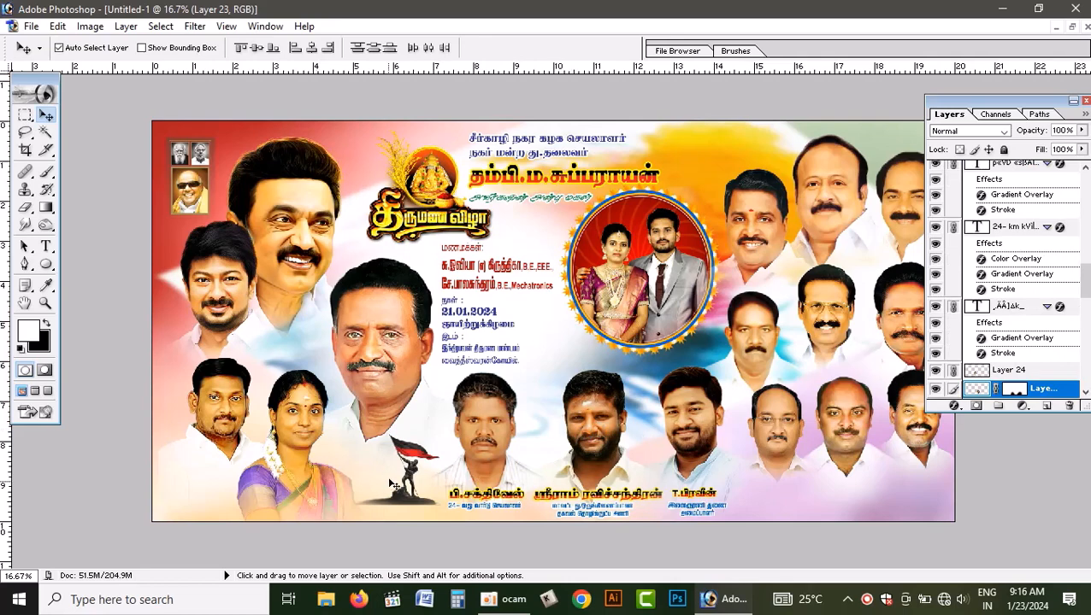
pyautogui.click(411, 462)
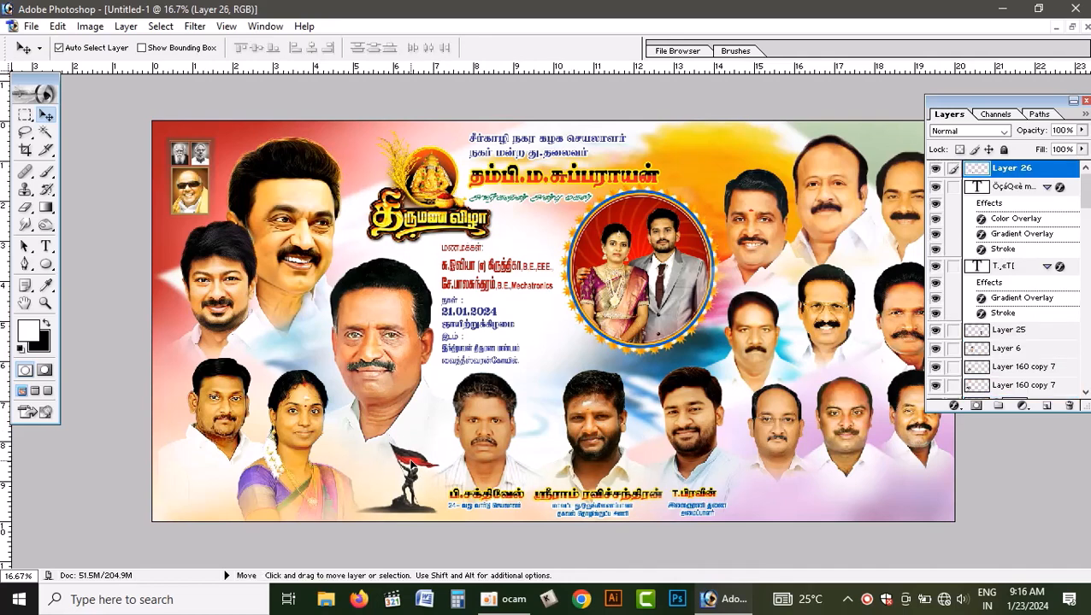
# - Copy the Rathigraphics Sirkali logo from 20 x 10 sriram.psd into the new document and place it in the banner's lower-right corner
pyautogui.click(1073, 28)
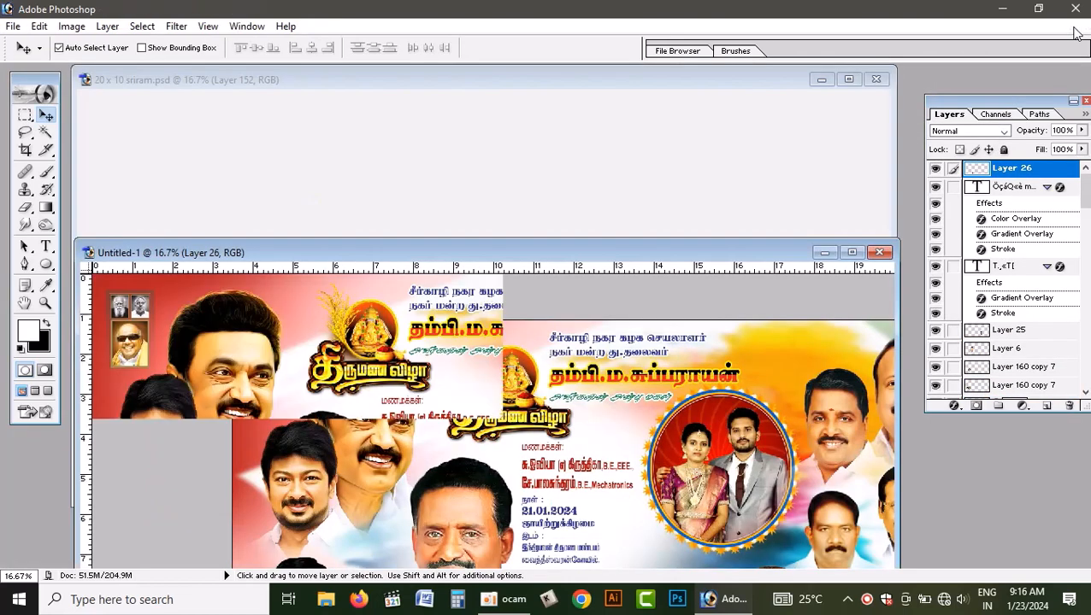
pyautogui.click(671, 171)
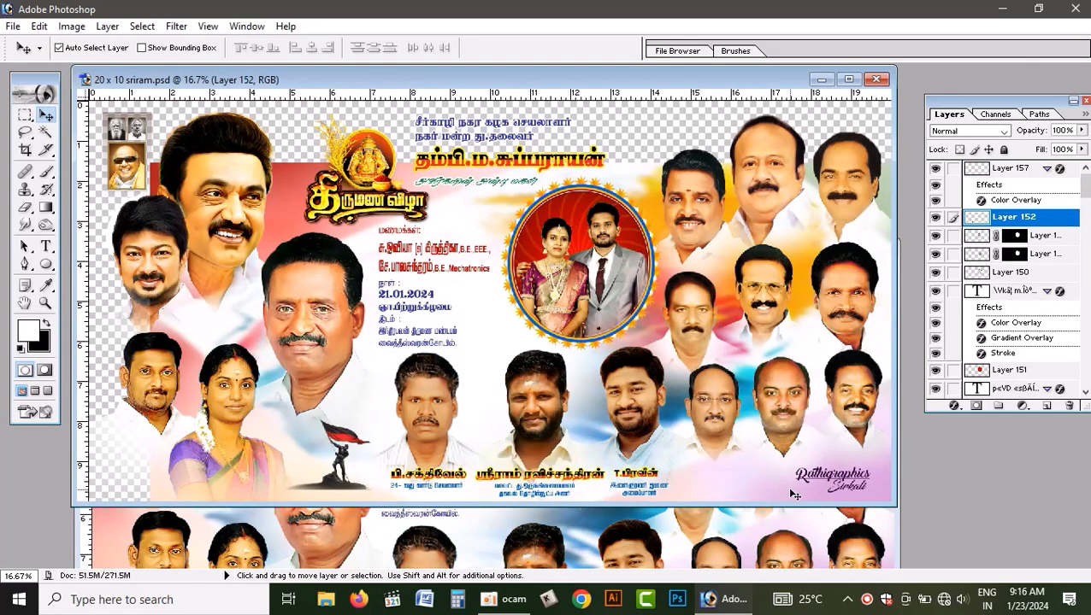
pyautogui.click(822, 475)
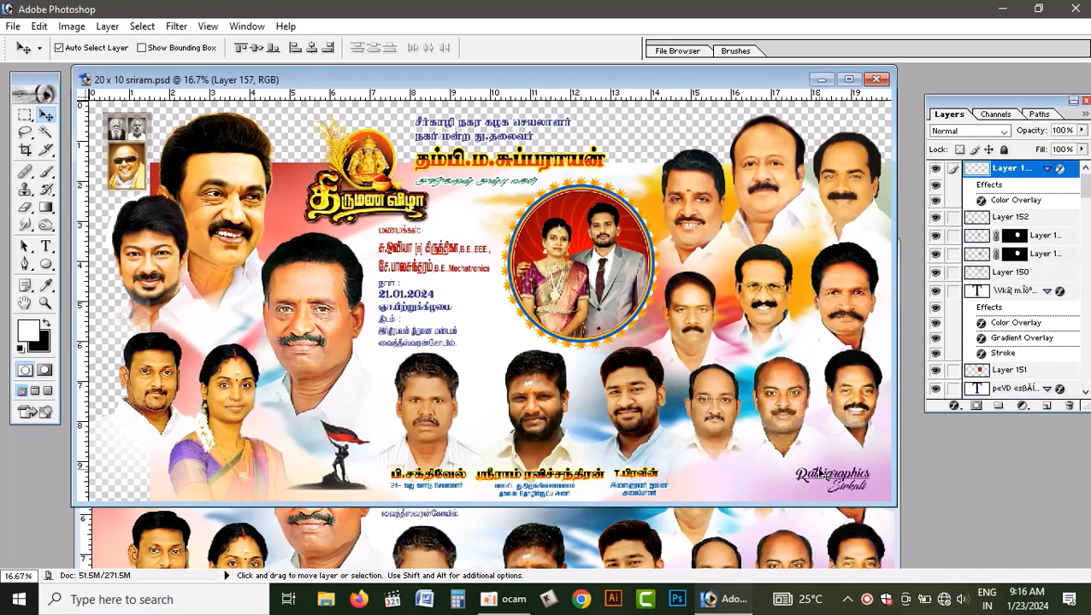
pyautogui.moveTo(819, 475); pyautogui.dragTo(777, 537)
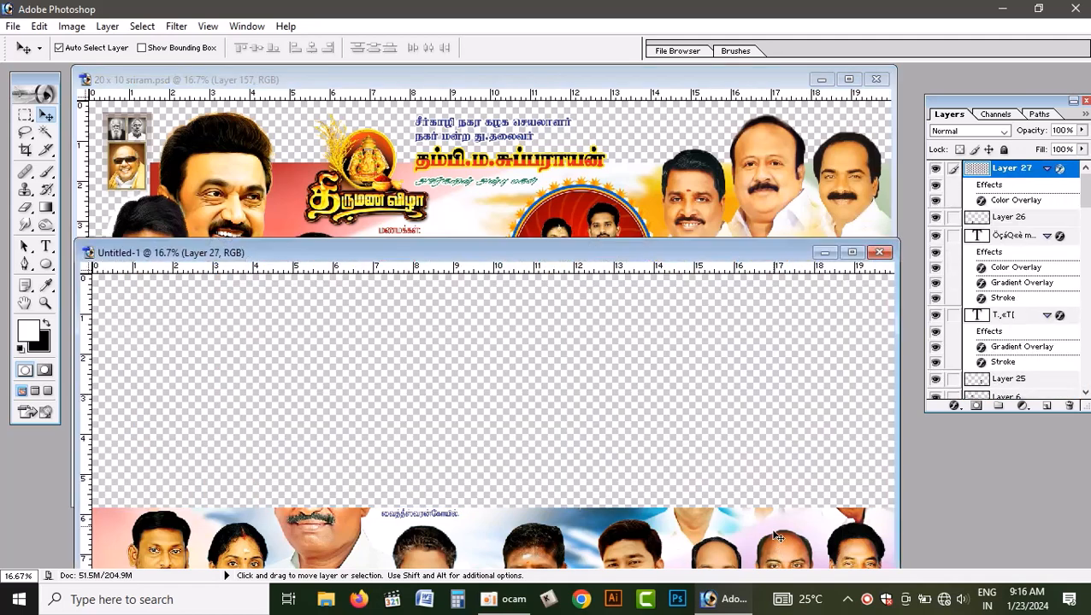
pyautogui.click(851, 253)
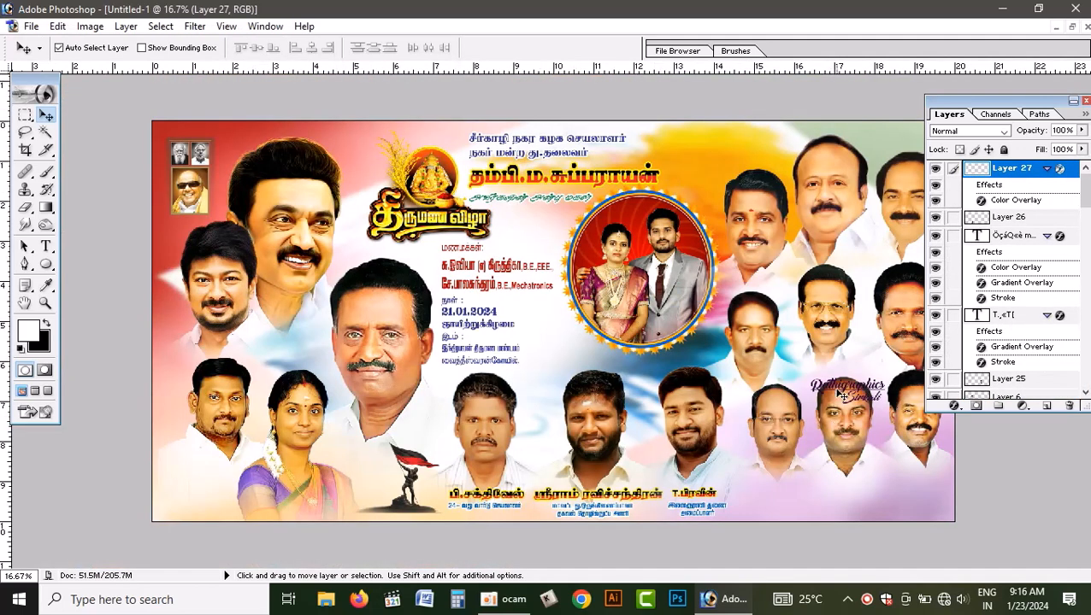
pyautogui.moveTo(834, 386)
pyautogui.mouseDown()
pyautogui.moveTo(848, 462)
pyautogui.moveTo(862, 489)
pyautogui.moveTo(879, 491)
pyautogui.mouseUp()
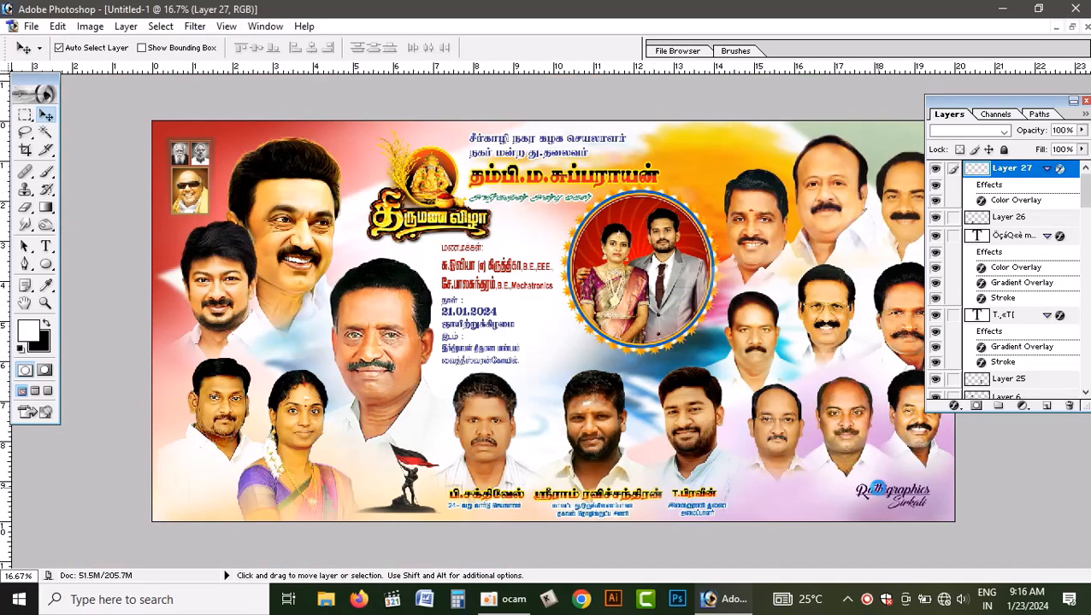
# - Examine the whole banner with the palettes hidden, and restore them with the layer list closed
pyautogui.click(720, 164)
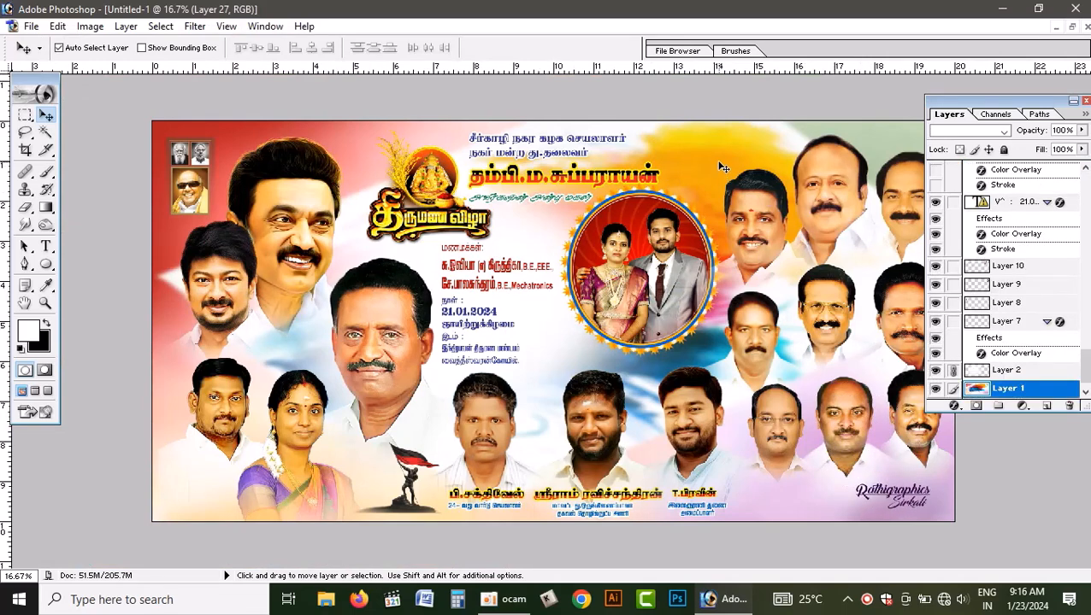
pyautogui.press('Tab')
pyautogui.hotkey('ctrl', '0')
pyautogui.scroll(4, 628, 247)
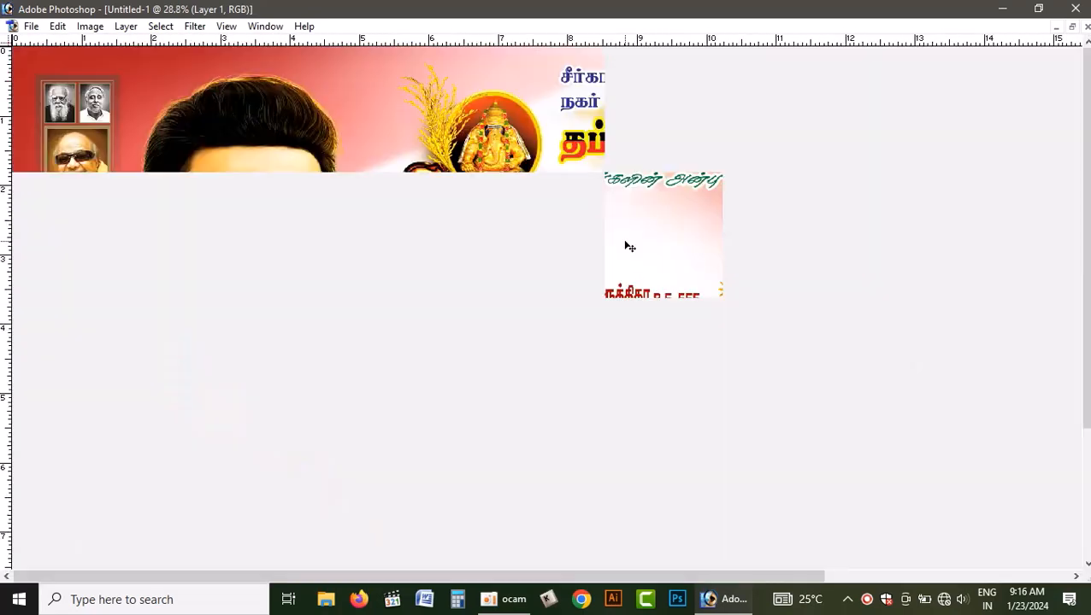
pyautogui.scroll(-4, 651, 319)
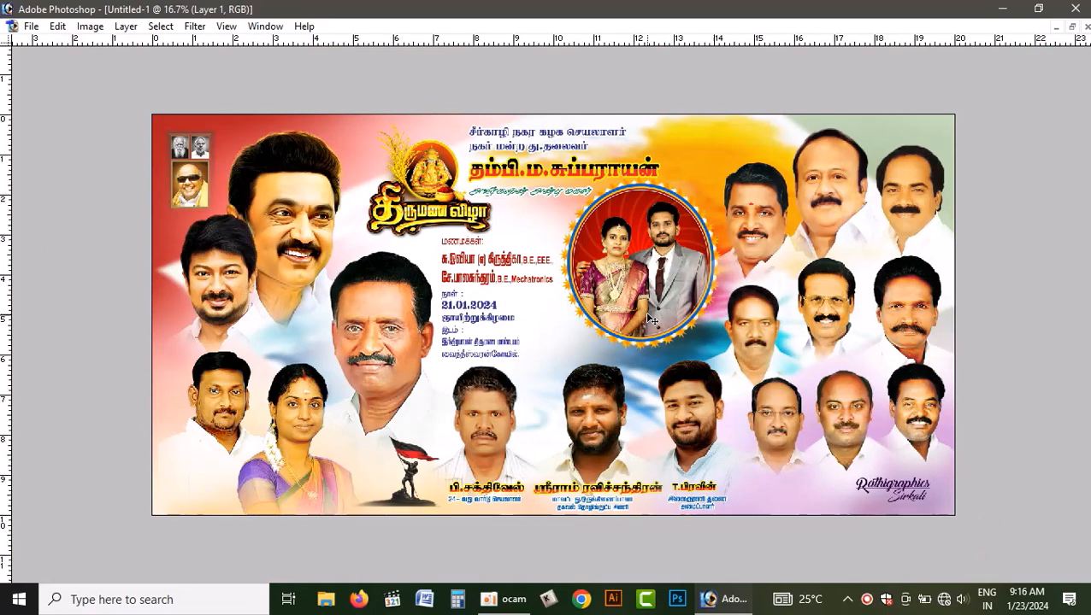
pyautogui.press('Tab')
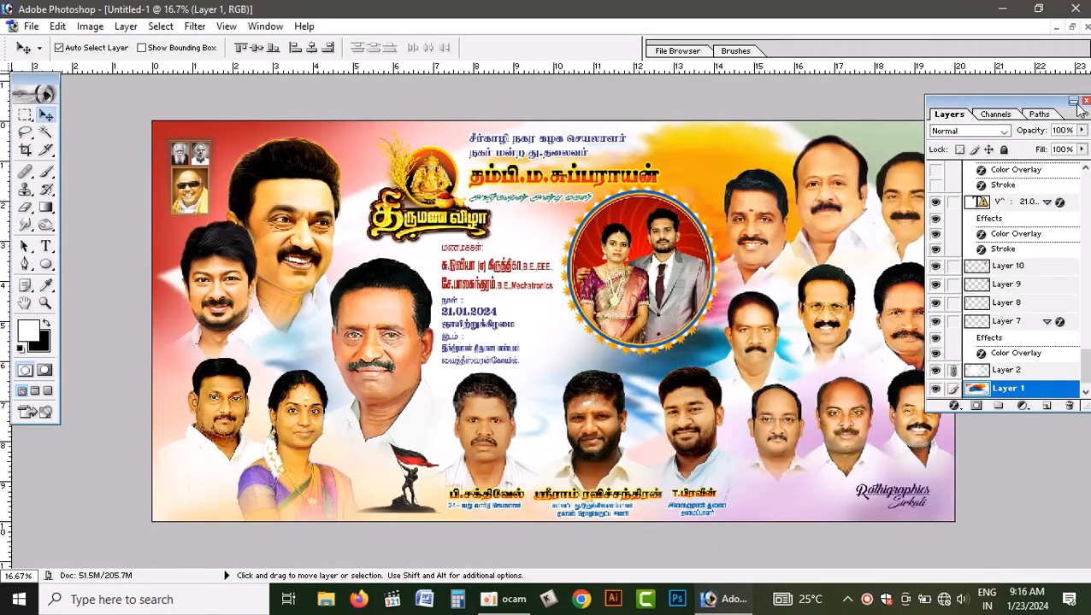
pyautogui.click(1085, 101)
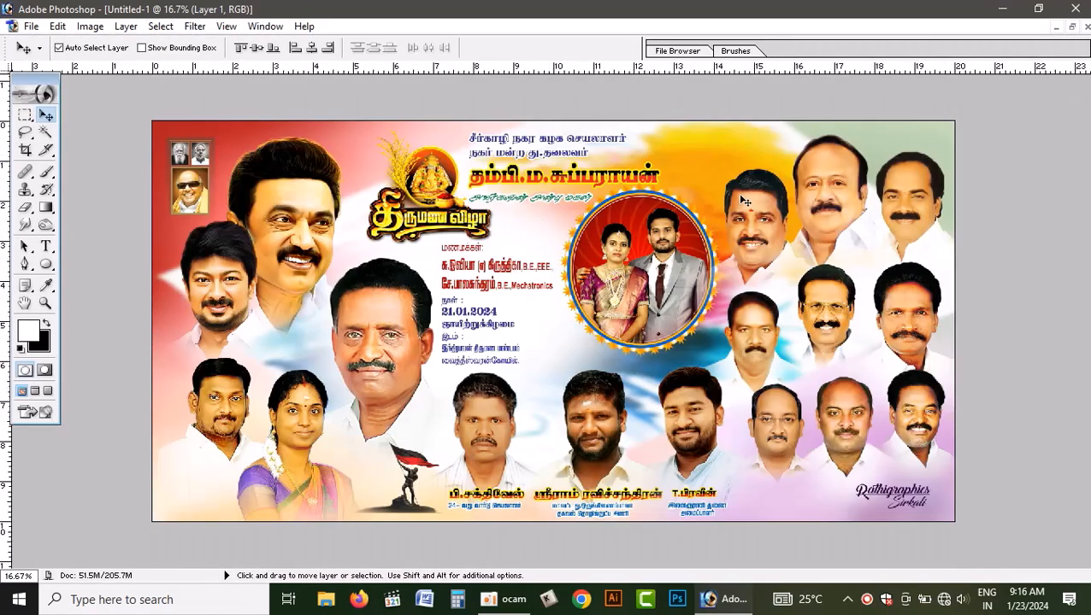